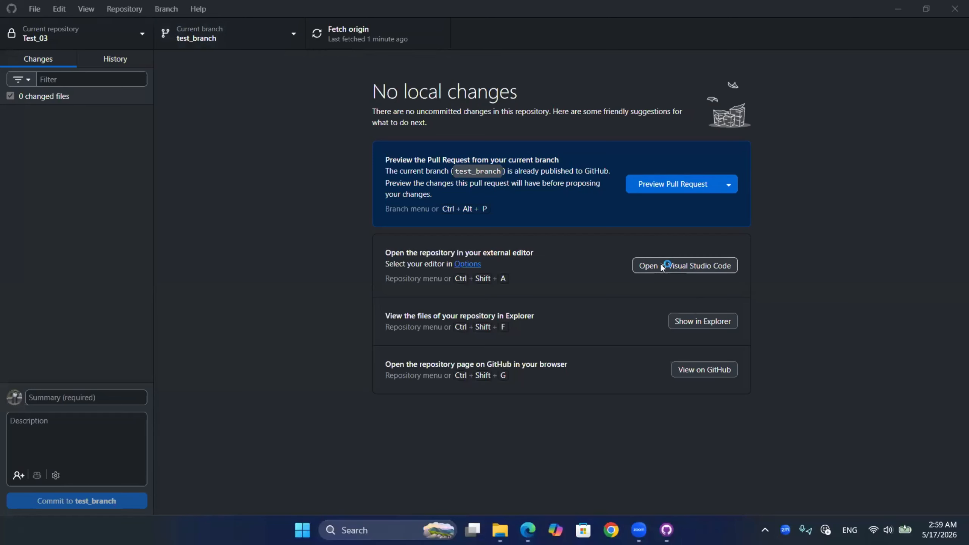
- Open the Test_03 repository in Visual Studio Code, and review the changes to style.css and index.html in GitHub Desktop
click(664, 266)
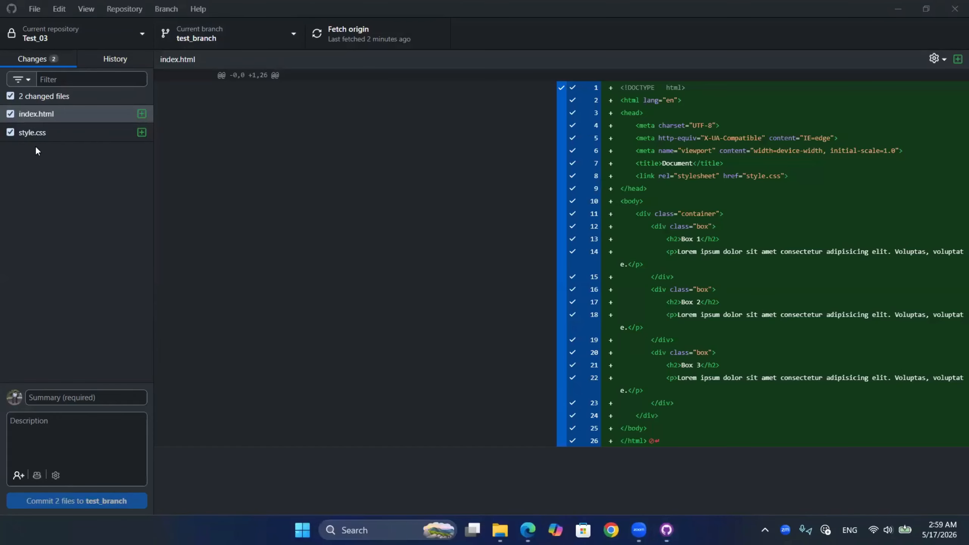
click(70, 131)
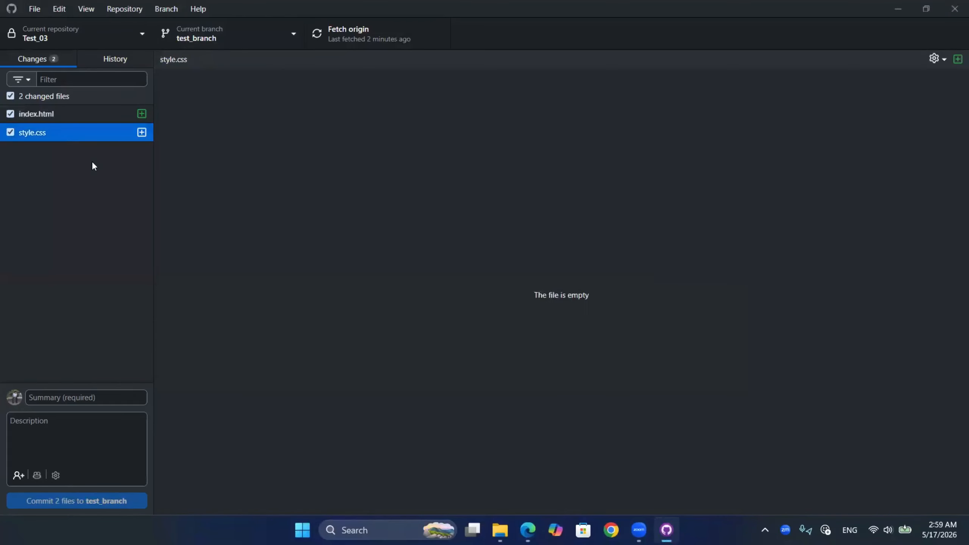
click(69, 115)
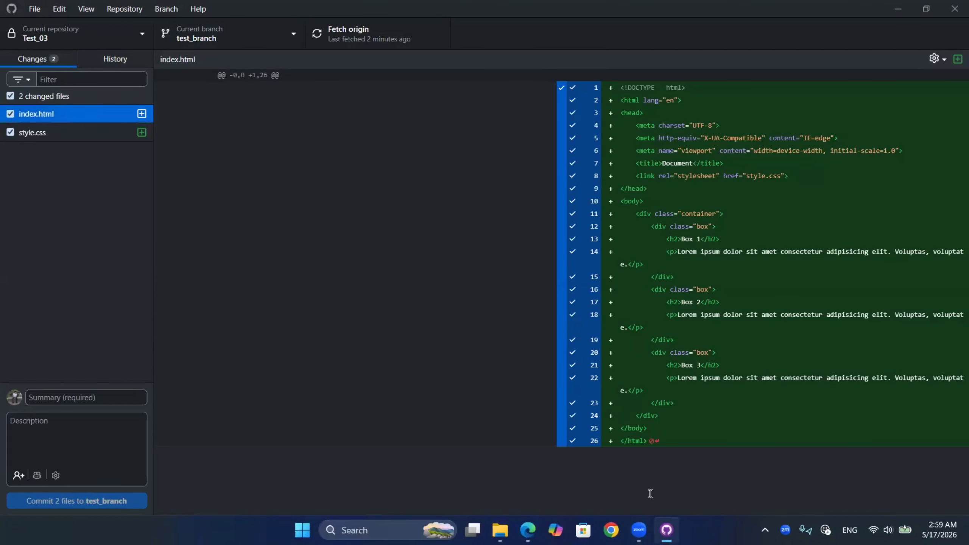
- Generate the commit title and description with Copilot, and commit index.html and style.css to test_branch
click(64, 393)
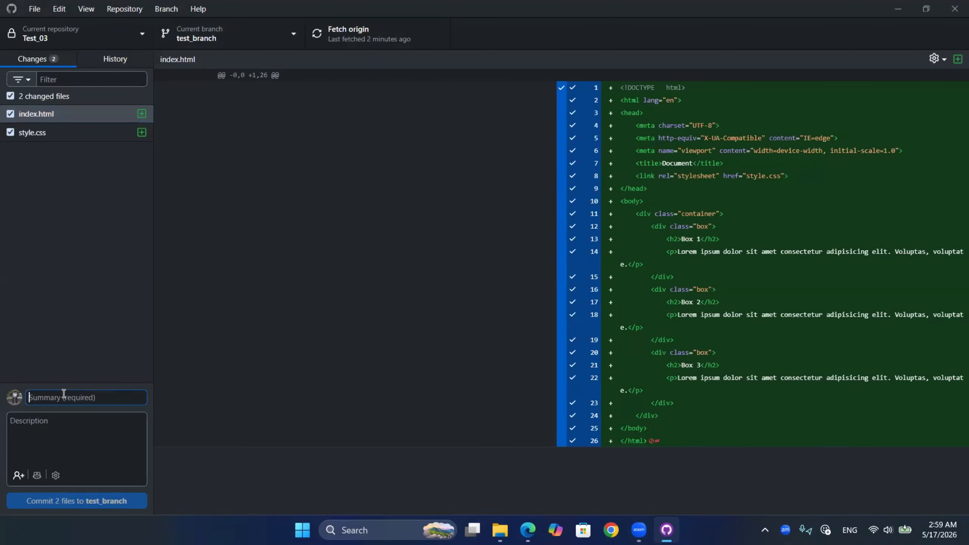
text(Title)
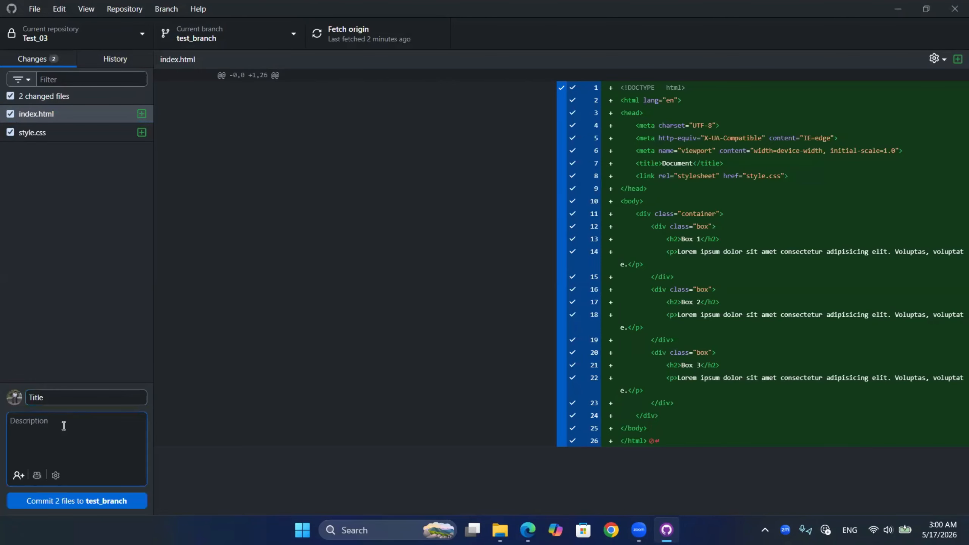
click(85, 457)
click(42, 478)
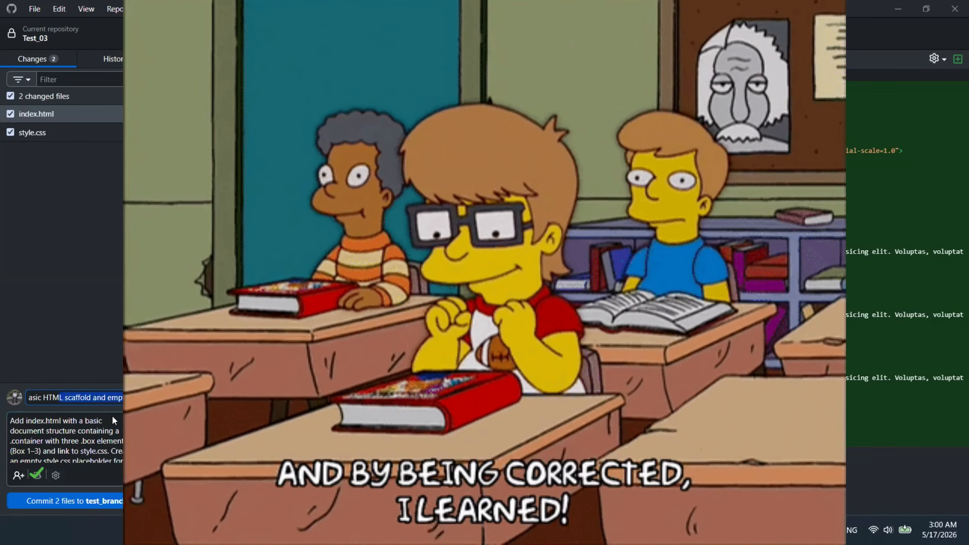
click(65, 505)
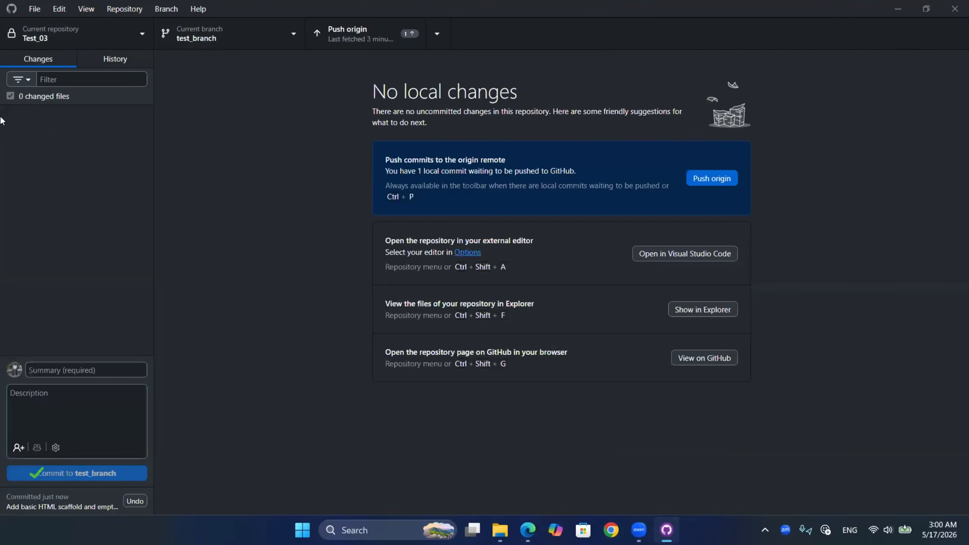
- Push the test_branch commit to origin
drag(691, 154, 754, 192)
drag(301, 19, 481, 45)
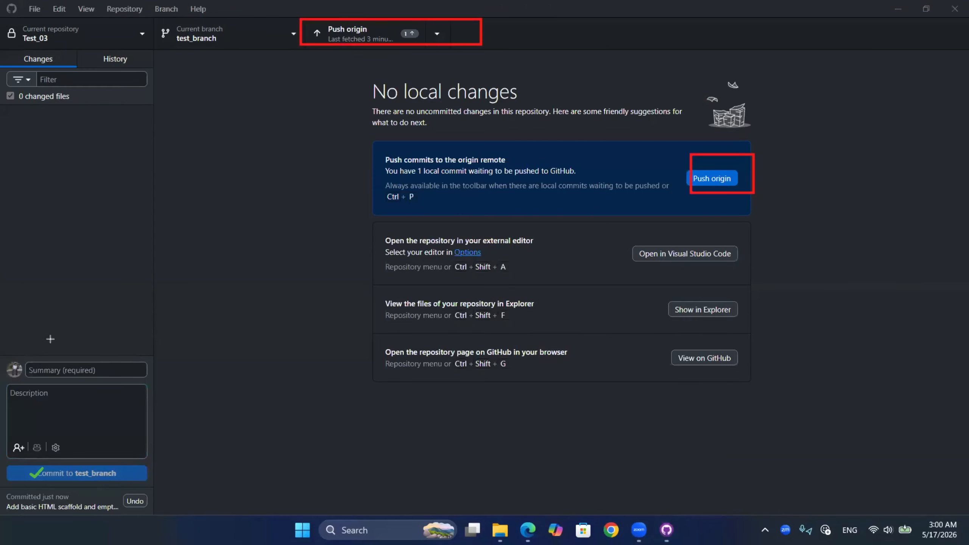
click(704, 181)
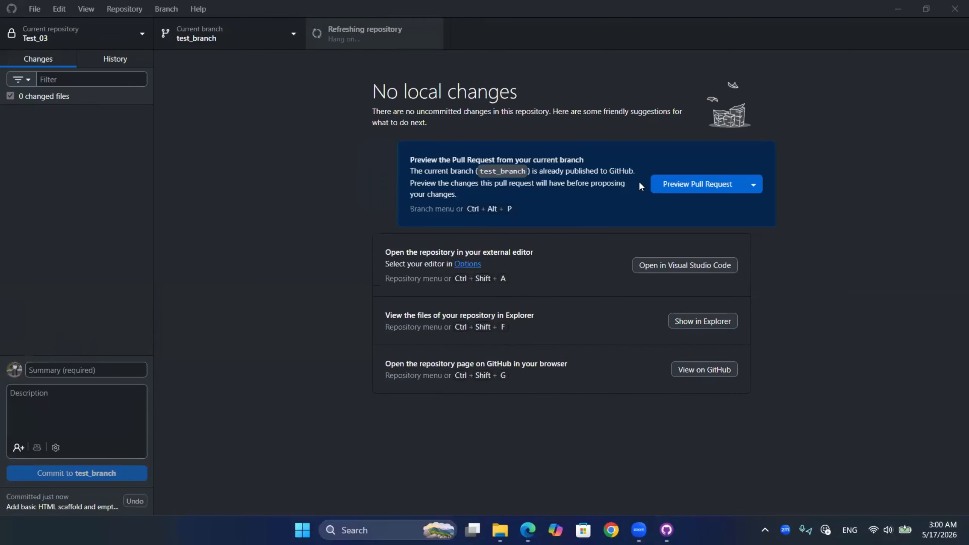
- Preview the pull request from test_branch into main, check style.css, and start creating the pull request on GitHub
click(656, 183)
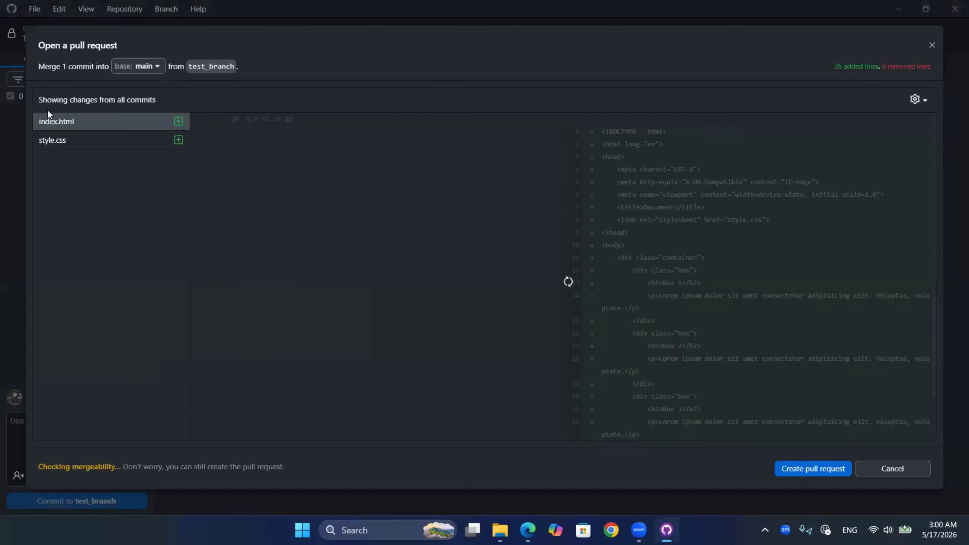
click(86, 139)
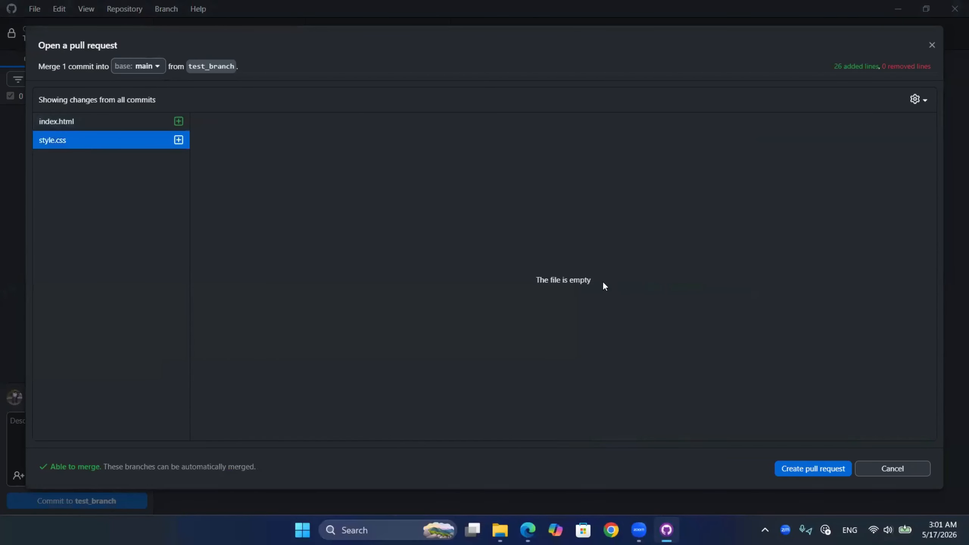
click(786, 466)
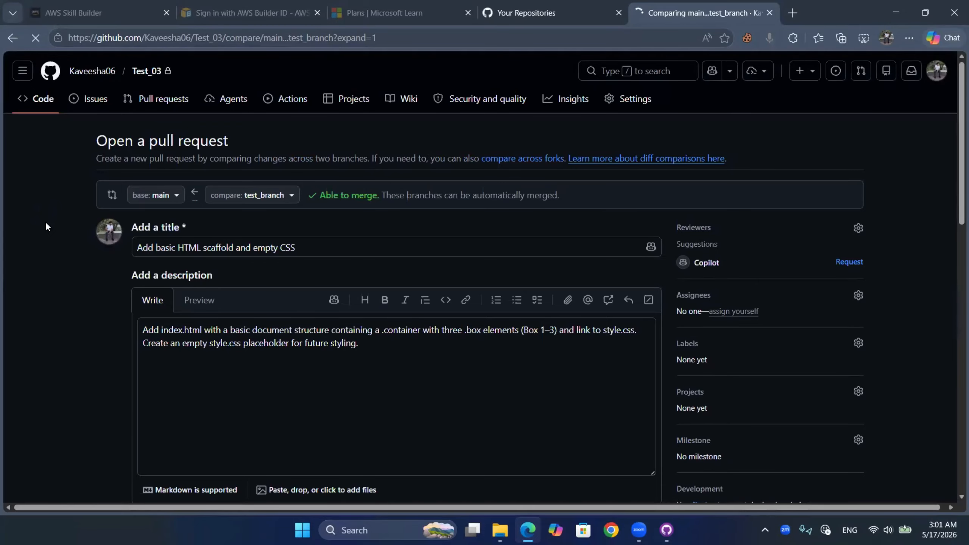
- Create the pull request "Add basic HTML scaffold and empty CSS" from test_branch into main
drag(191, 177, 315, 211)
mouse_move(116, 183)
mouse_down()
mouse_move(135, 206)
mouse_move(200, 223)
mouse_move(206, 213)
mouse_up()
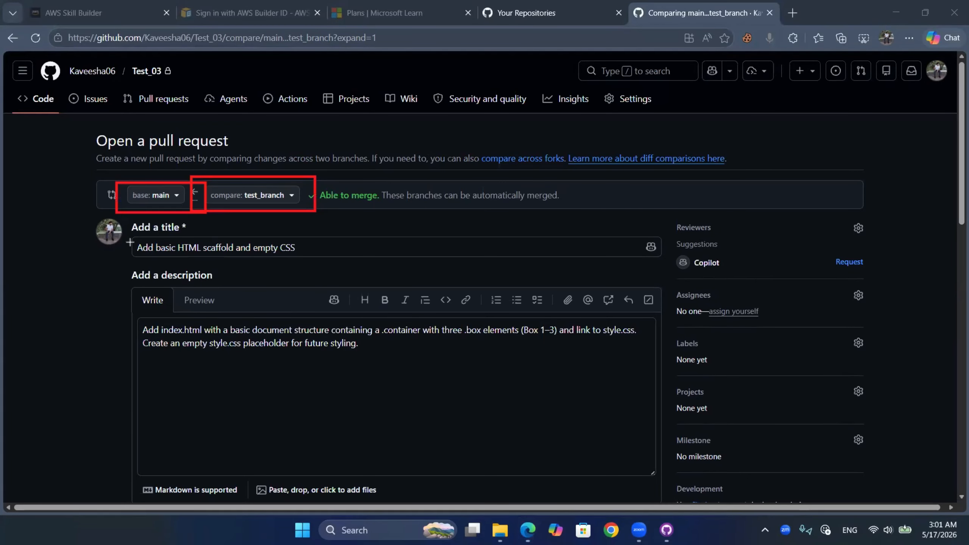
drag(131, 236, 317, 269)
drag(135, 312, 653, 389)
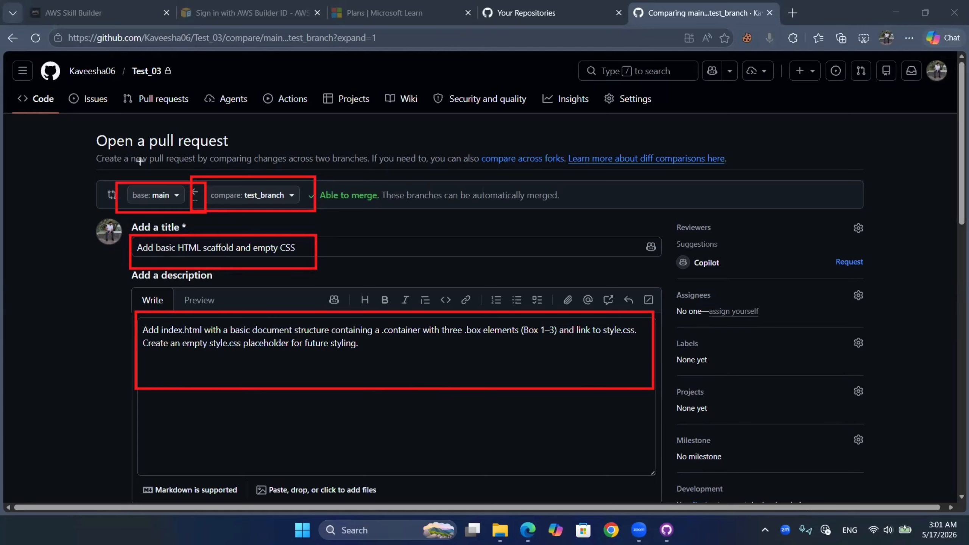
key(Escape)
scroll(268, 323, down, 8)
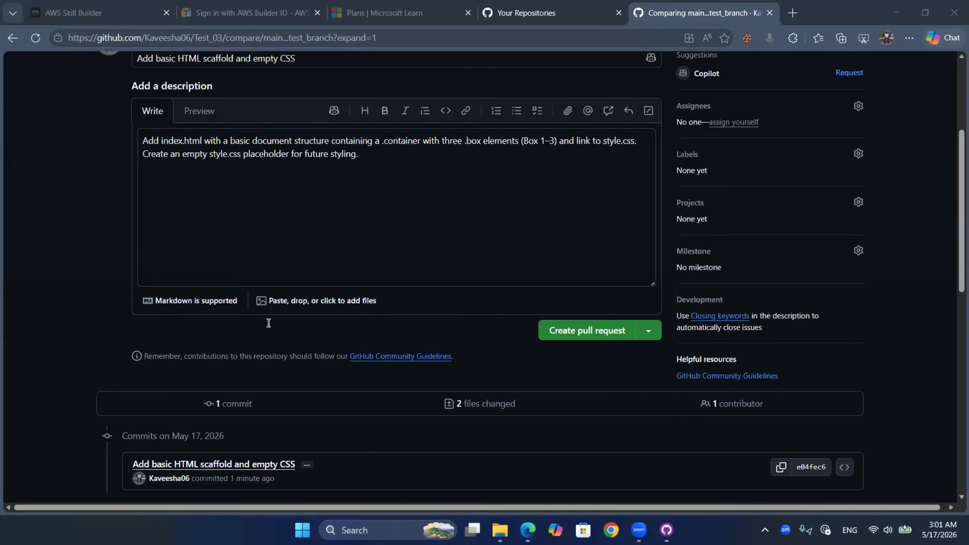
mouse_move(541, 181)
mouse_down()
mouse_move(679, 246)
mouse_move(724, 243)
mouse_up()
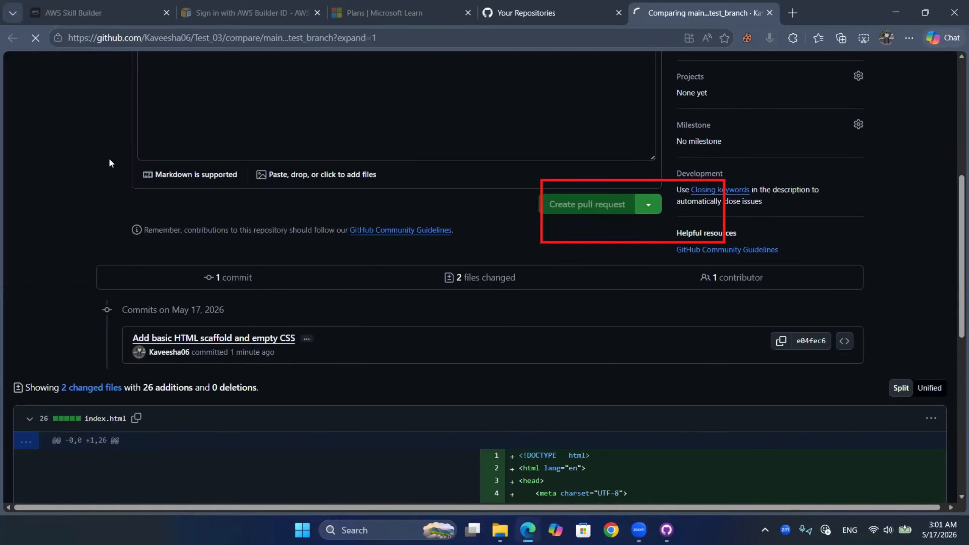
- Post the comment "bla bla" on the pull request
scroll(76, 299, down, 3)
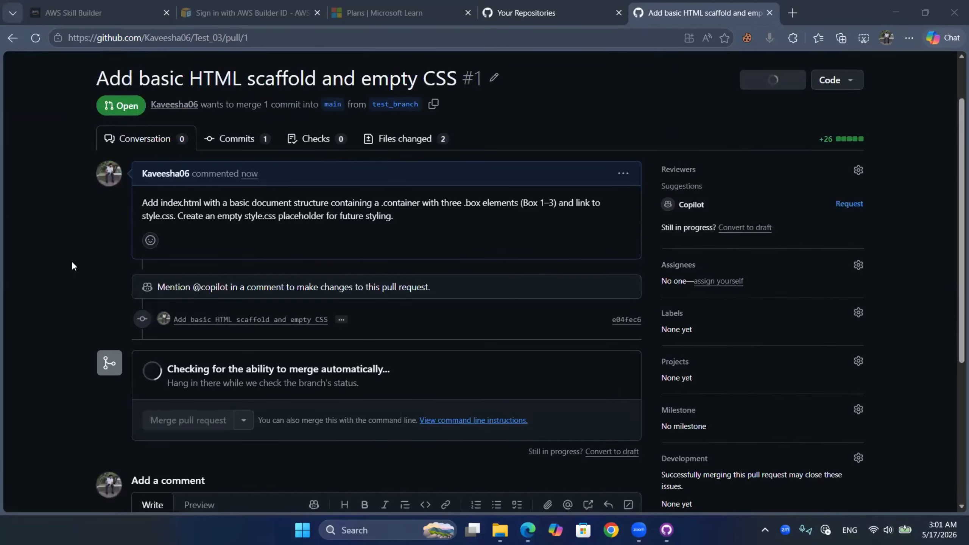
drag(144, 289, 345, 336)
drag(125, 412, 223, 429)
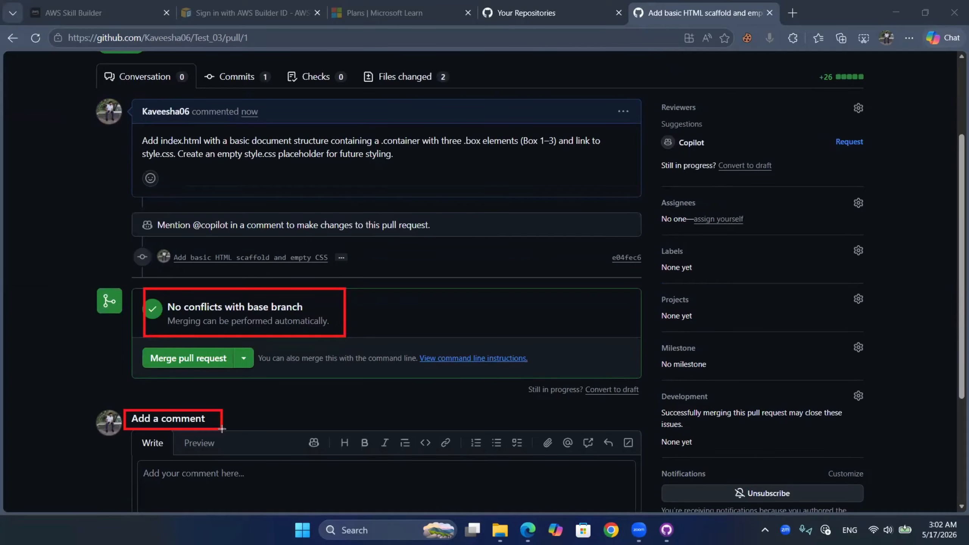
scroll(197, 303, down, 5)
click(196, 304)
text(bla bla vla)
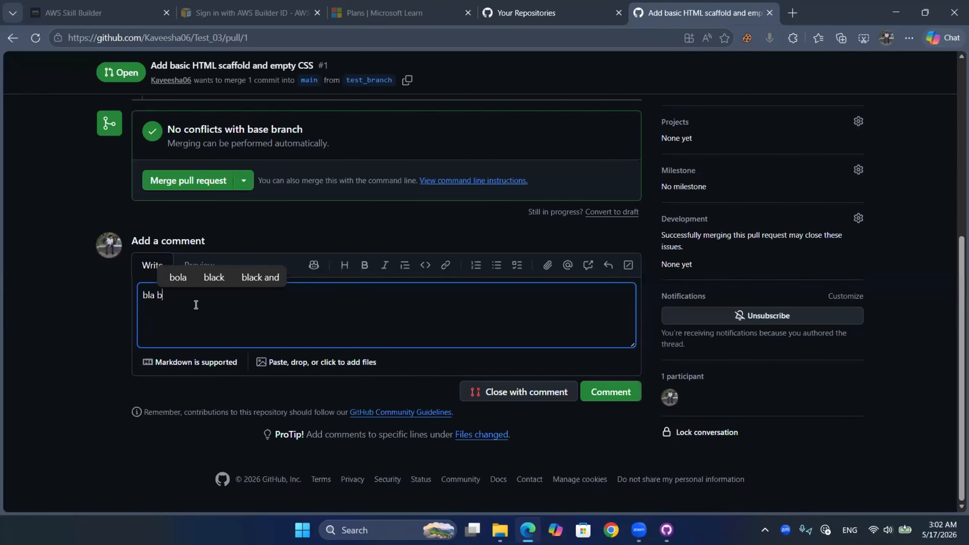
key(BackSpace)
key(BackSpace)
key(BackSpace)
key(BackSpace)
click(620, 386)
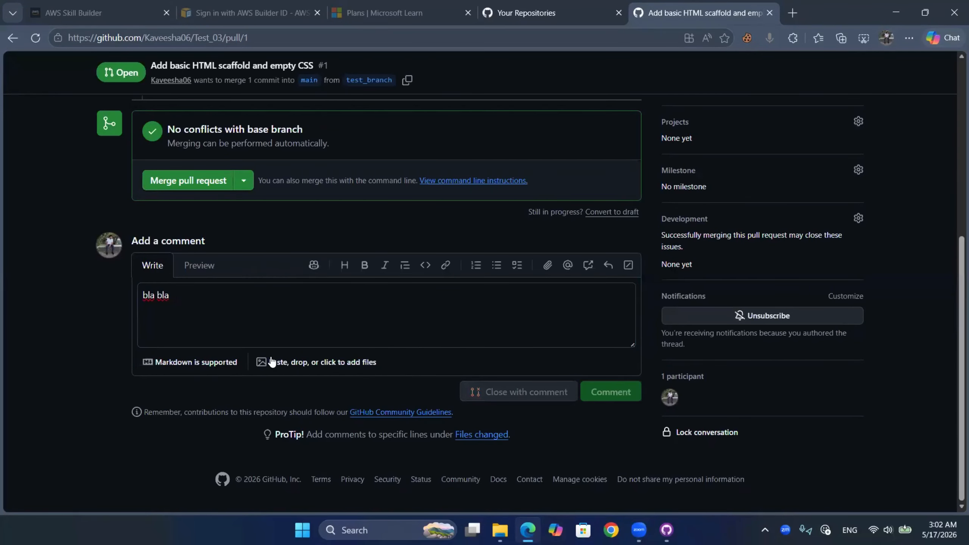
- Merge the pull request into main with the default commit message
scroll(223, 335, down, 5)
drag(259, 297, 108, 225)
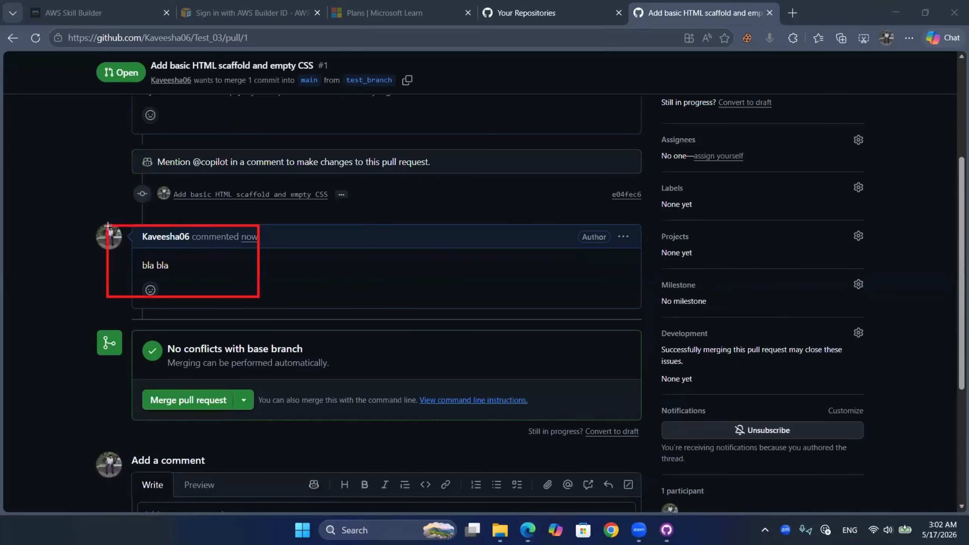
click(175, 401)
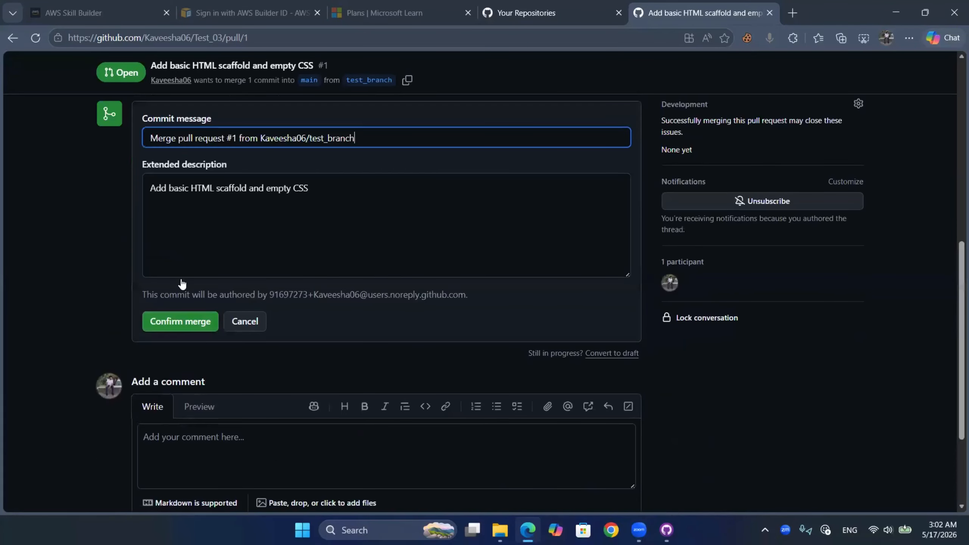
click(164, 182)
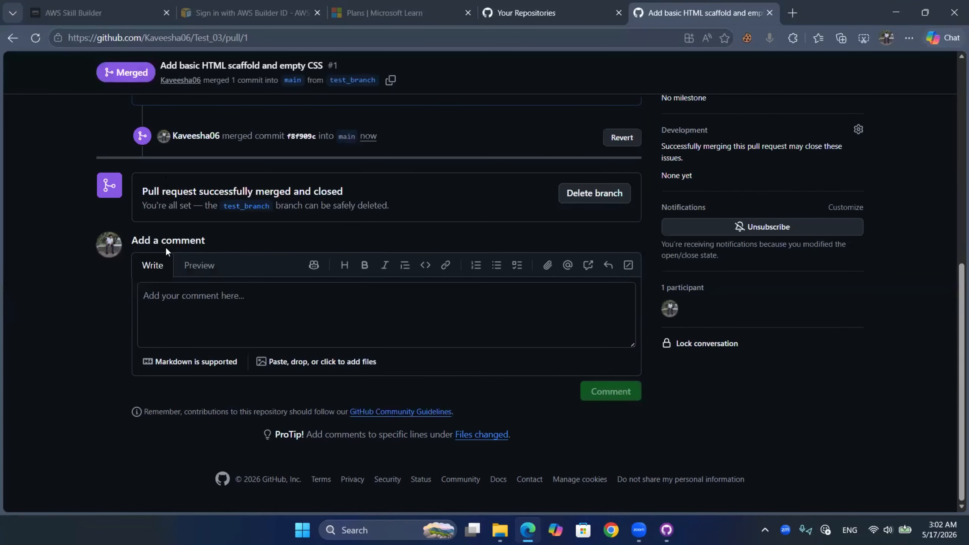
scroll(165, 246, up, 3)
drag(550, 293, 664, 344)
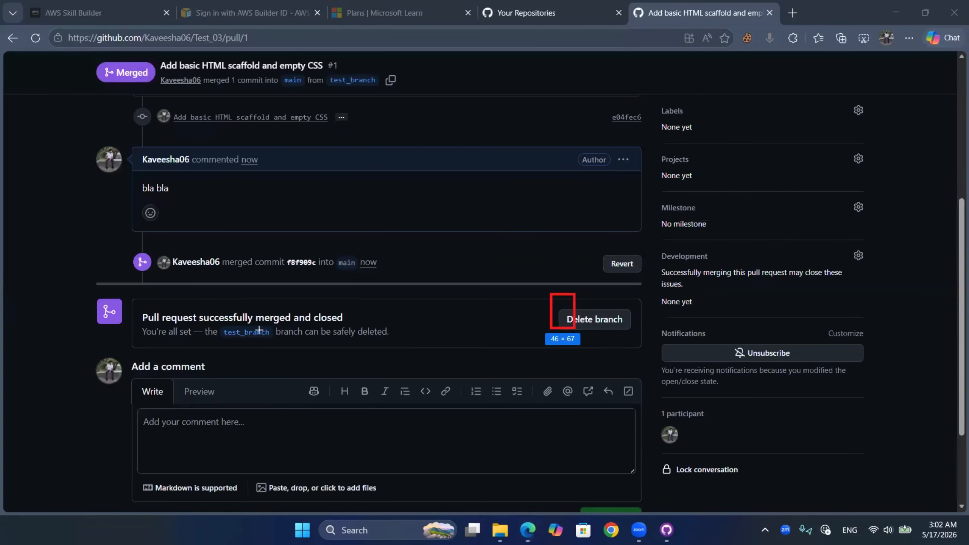
drag(600, 237, 665, 283)
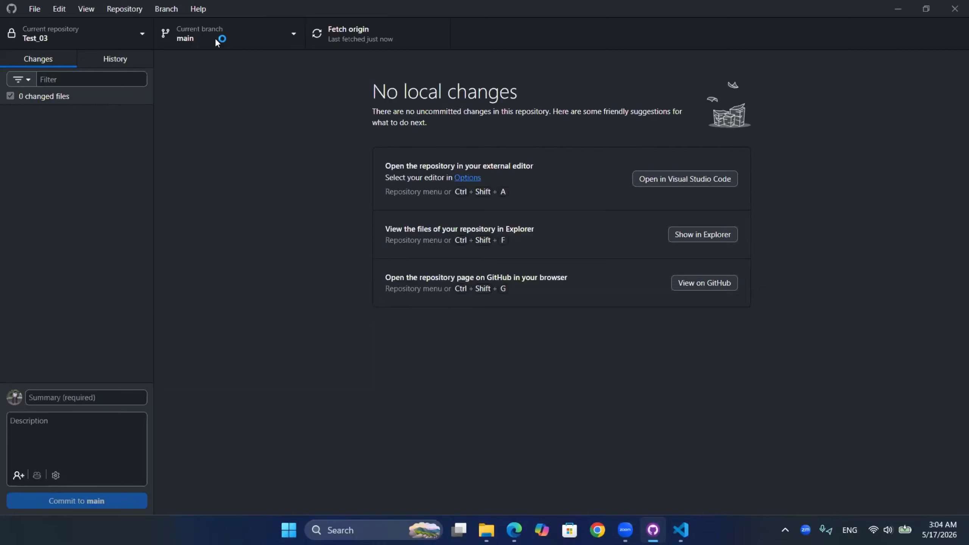
- In GitHub Desktop, create a branch named test2 based on main and publish it
click(219, 38)
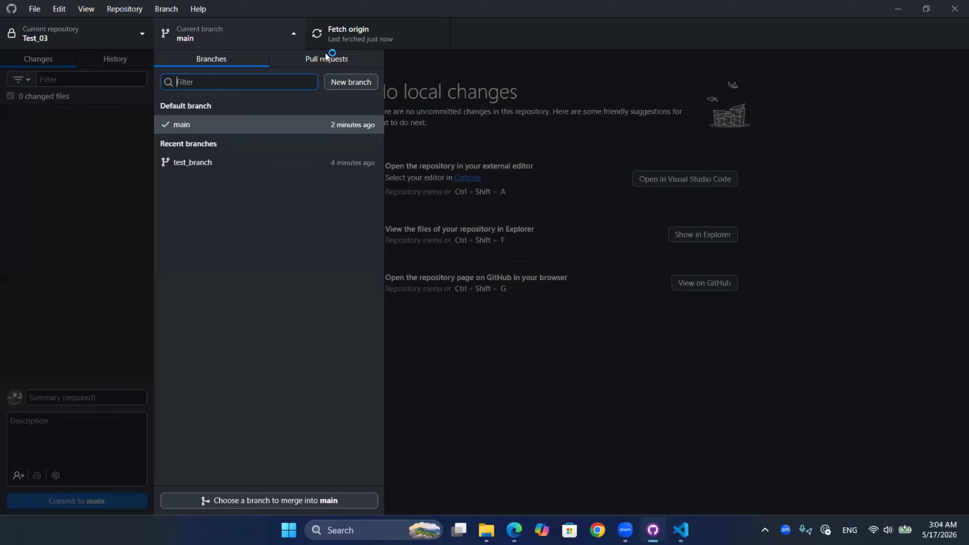
click(349, 82)
text(test2)
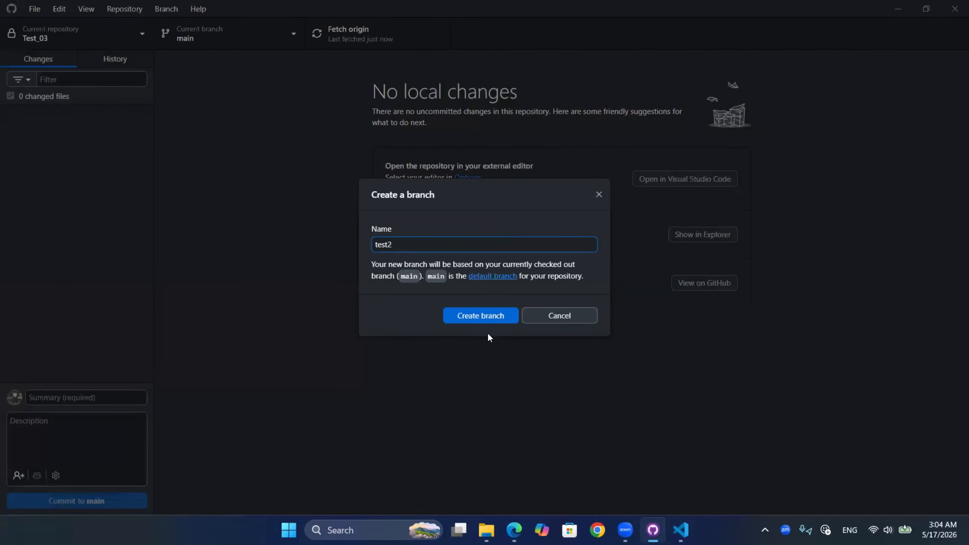
click(481, 316)
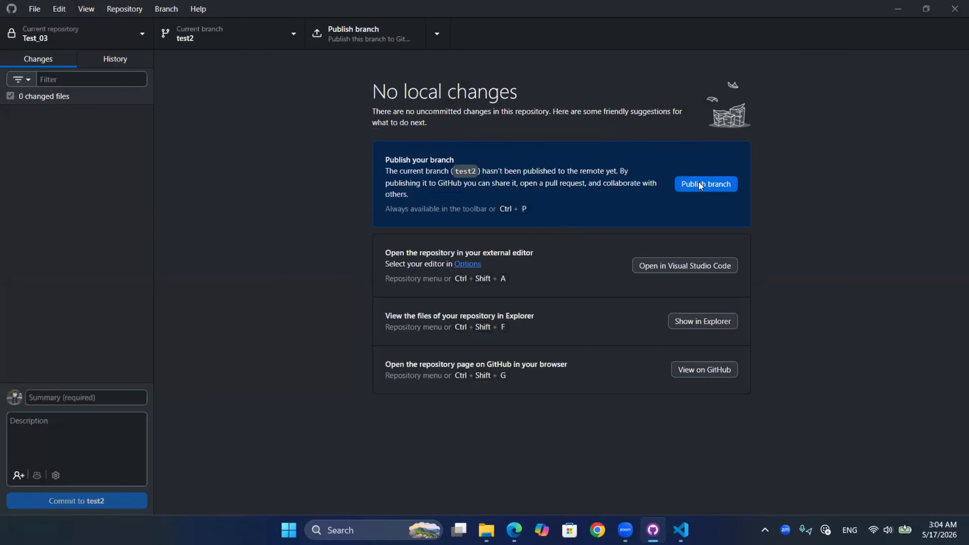
click(698, 183)
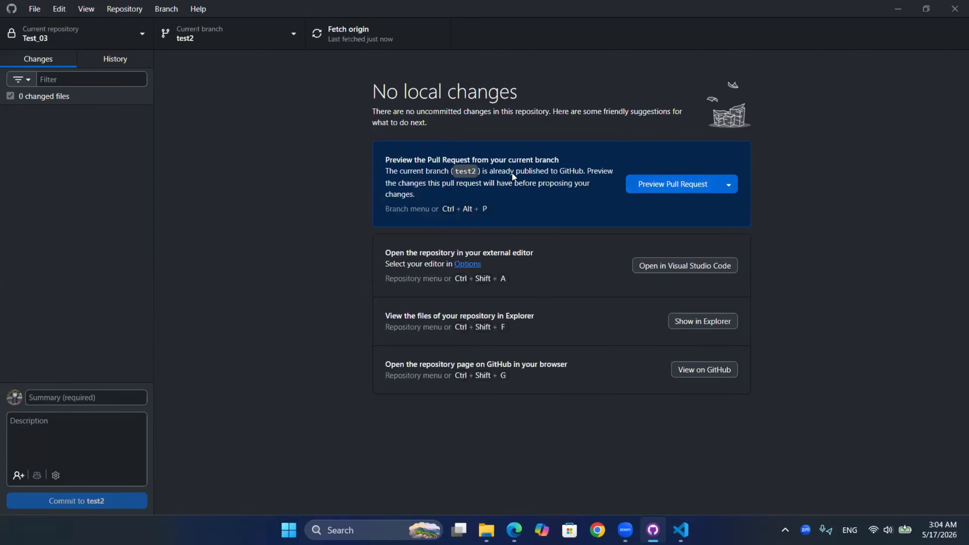
- Switch to Visual Studio Code, delete the three box divs inside the container in index.html, and close the editor
click(681, 530)
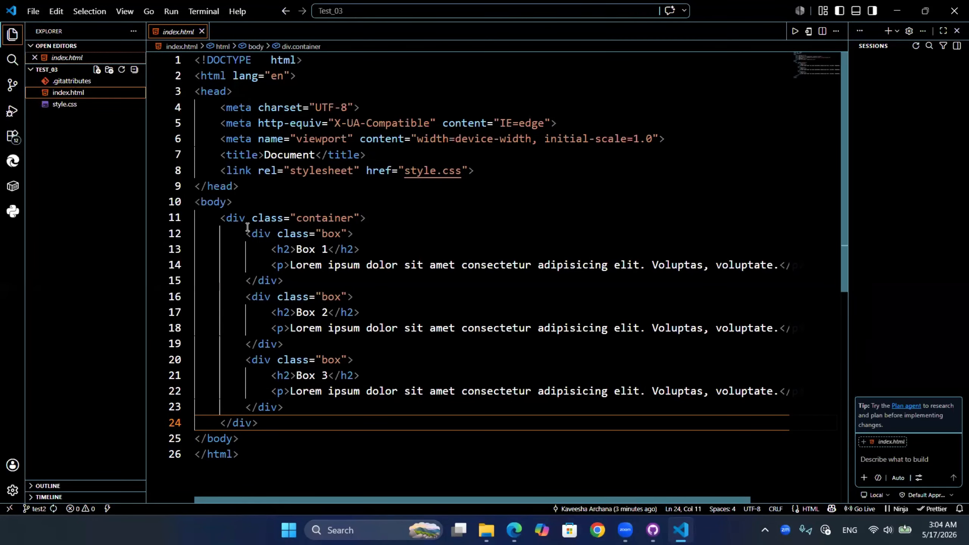
drag(245, 233, 301, 404)
key(BackSpace)
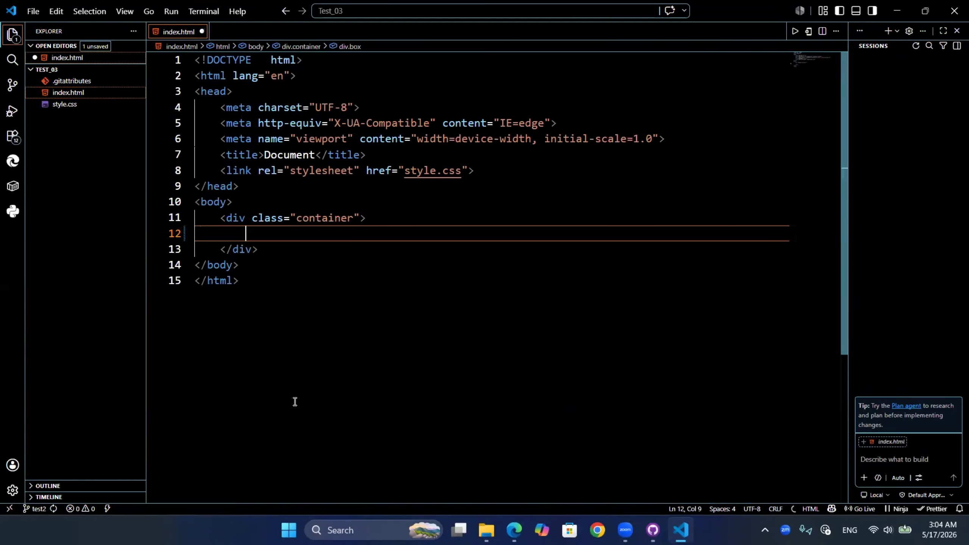
click(951, 12)
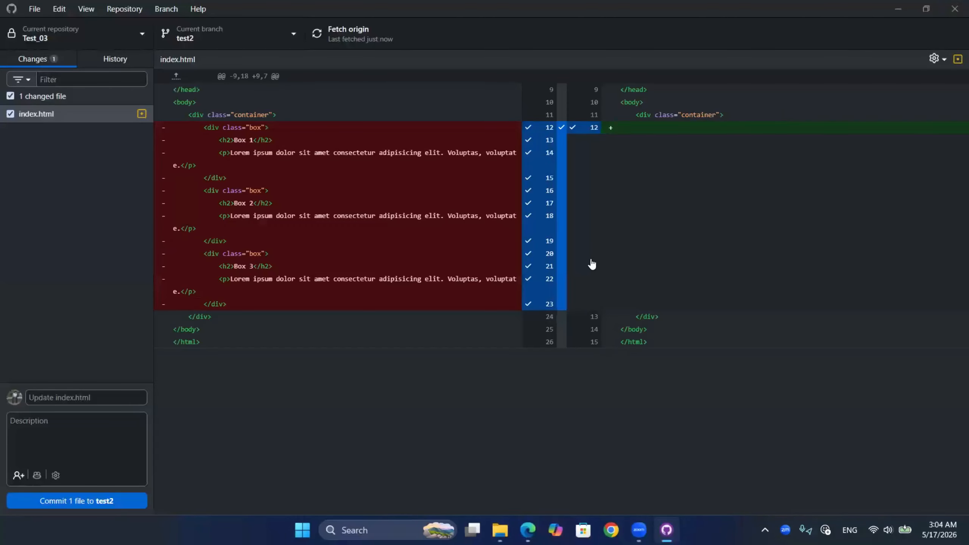
- Generate the commit details with Copilot, commit index.html to test2, and push the commit to origin
click(37, 475)
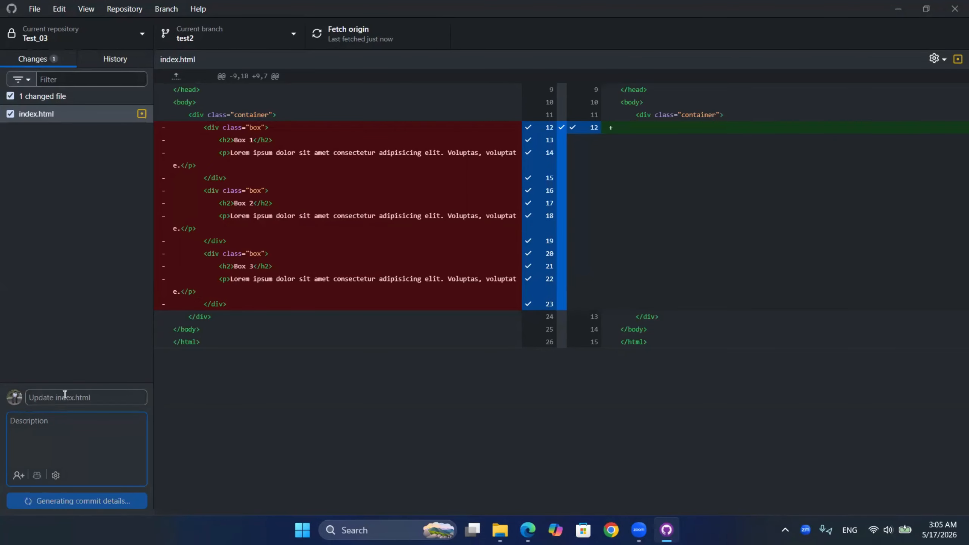
click(108, 503)
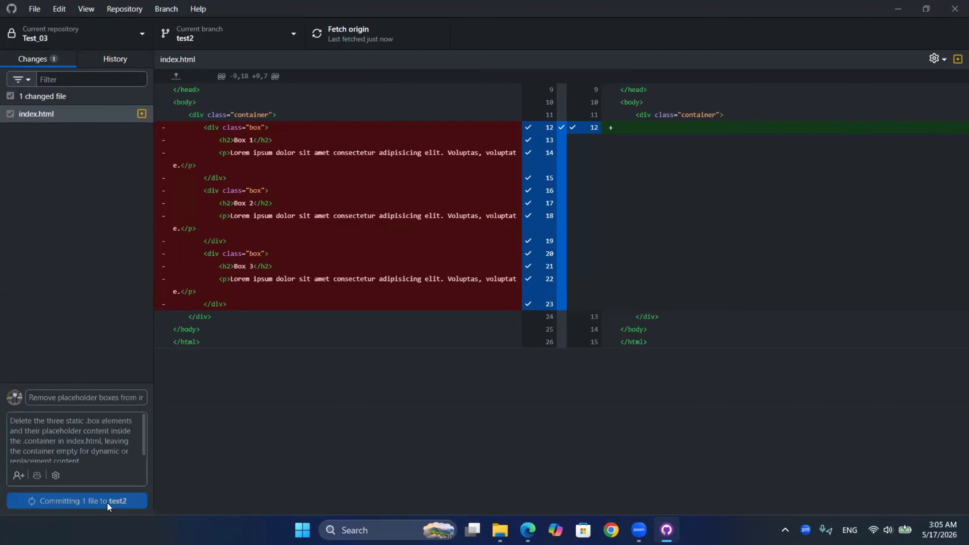
click(721, 182)
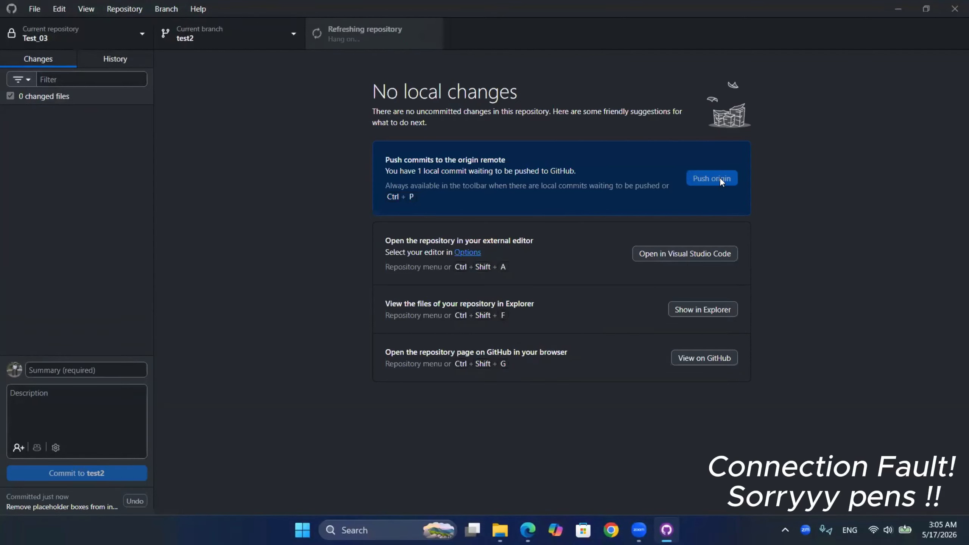
- Preview the pull request from test2 into main and create it on GitHub with the prefilled title and description
key(ctrl+alt+p)
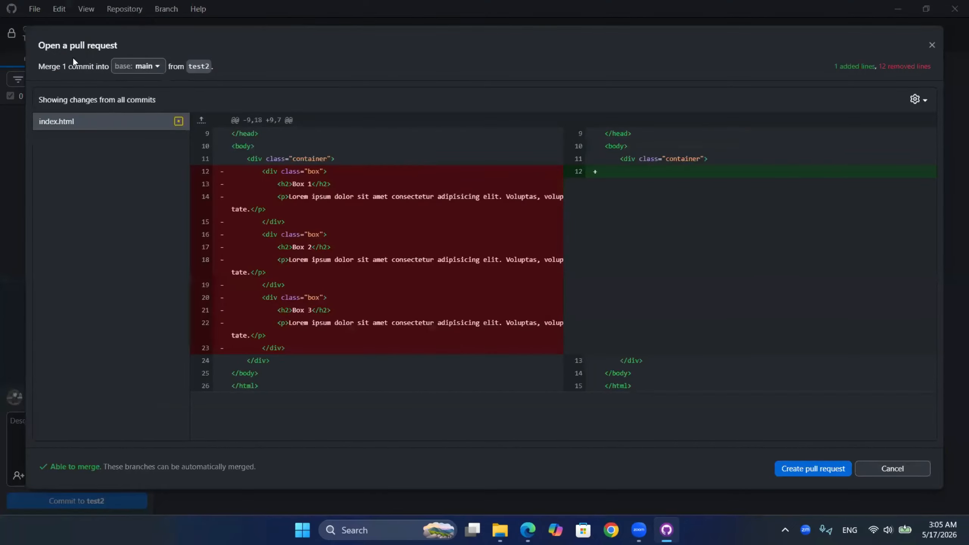
key(Return)
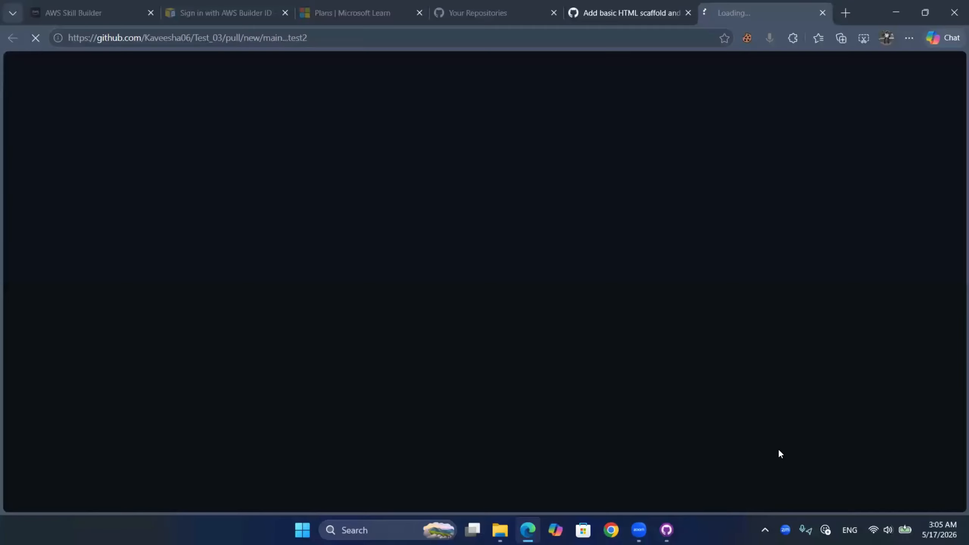
click(576, 393)
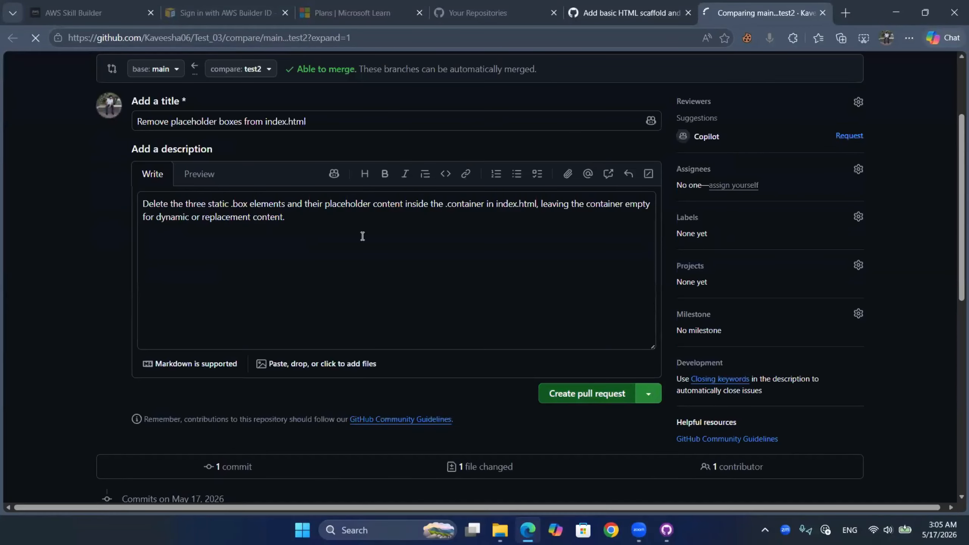
scroll(364, 240, down, 6)
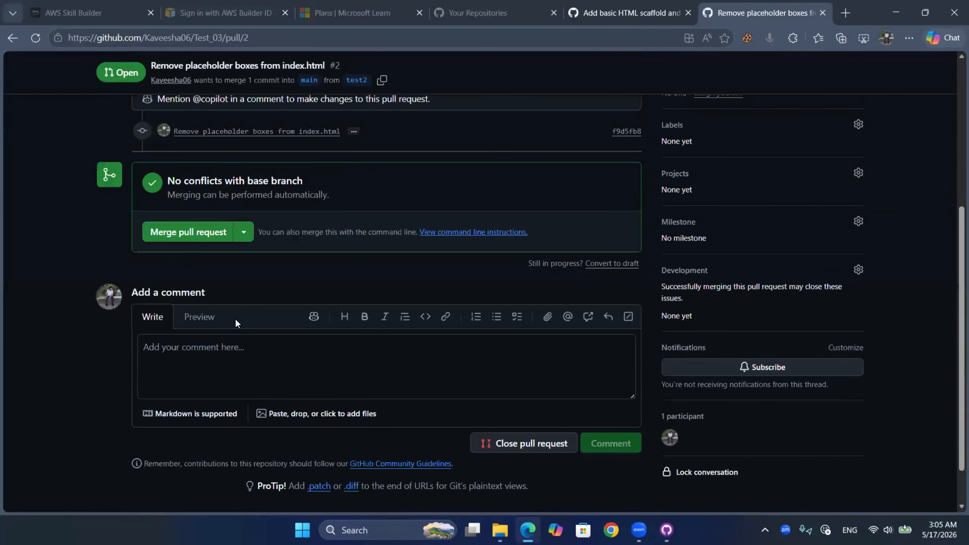
- Open the Test_03 repository's branch list and examine the ahead and behind status and pull request of test2
scroll(238, 320, up, 6)
click(32, 99)
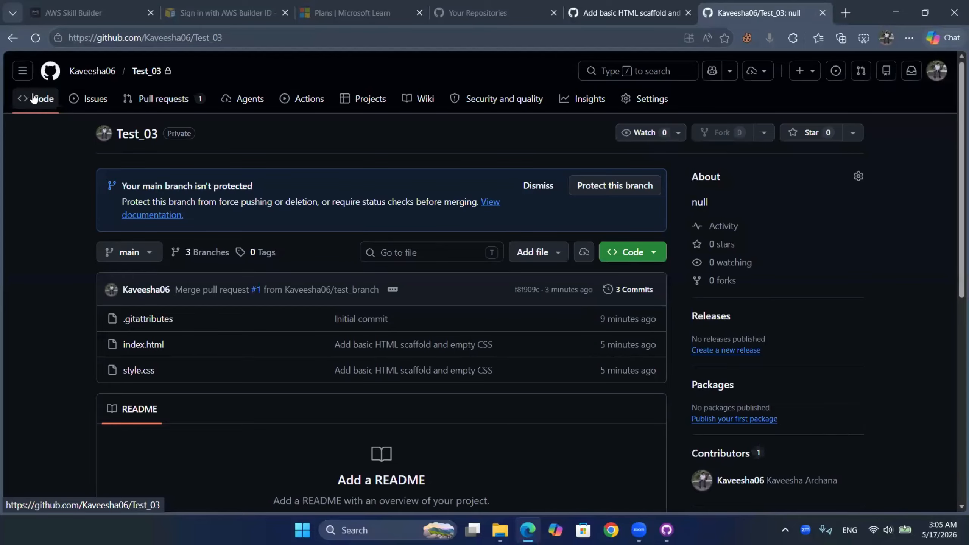
scroll(205, 255, down, 3)
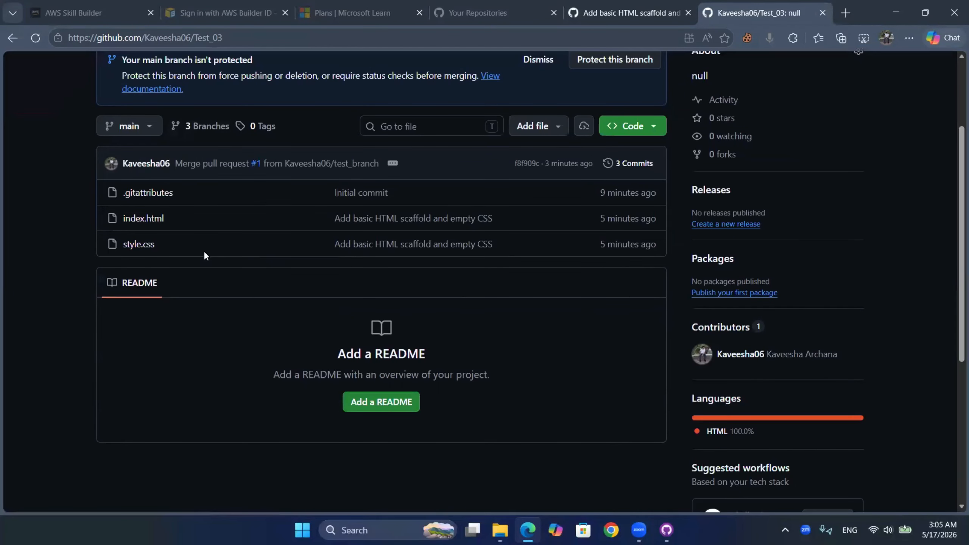
scroll(203, 250, up, 3)
click(201, 187)
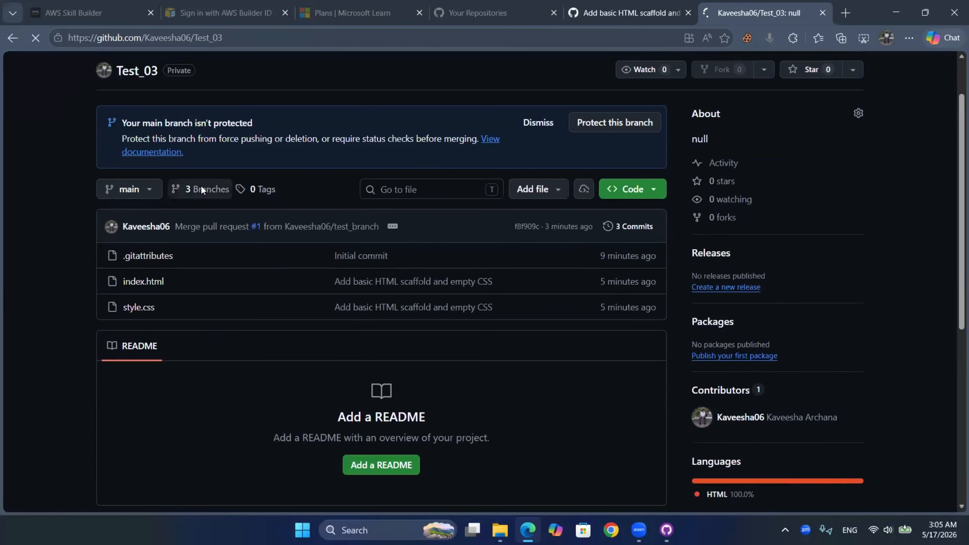
scroll(201, 188, down, 5)
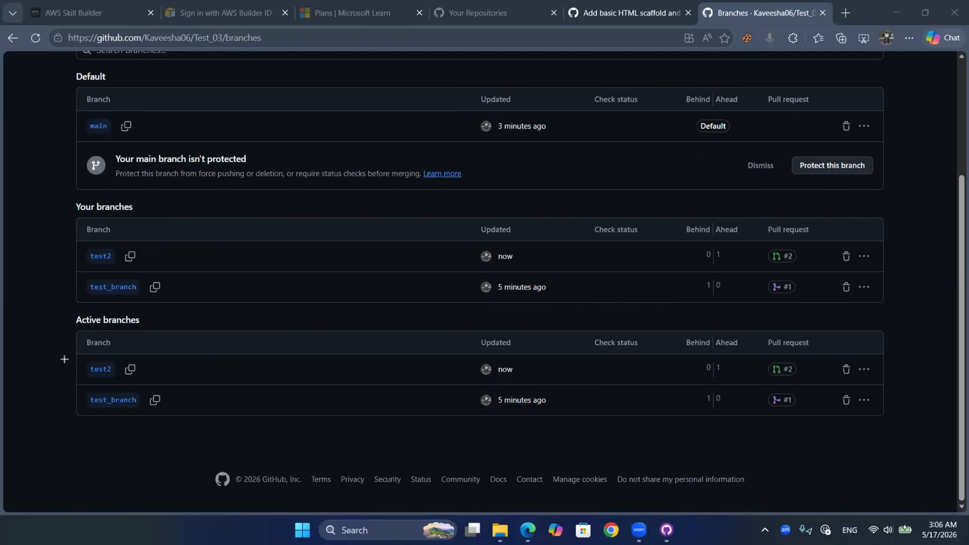
drag(82, 354, 122, 382)
drag(710, 327, 746, 382)
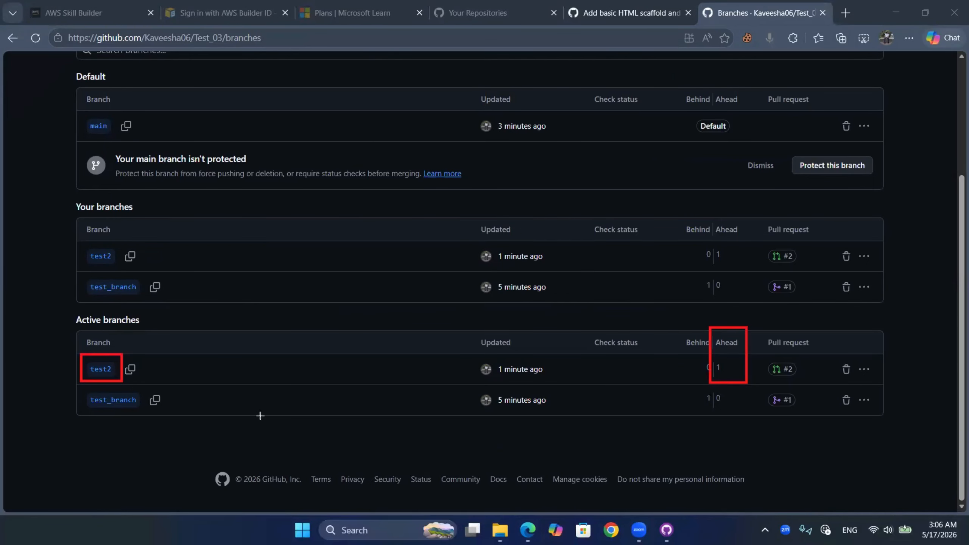
drag(138, 269, 172, 305)
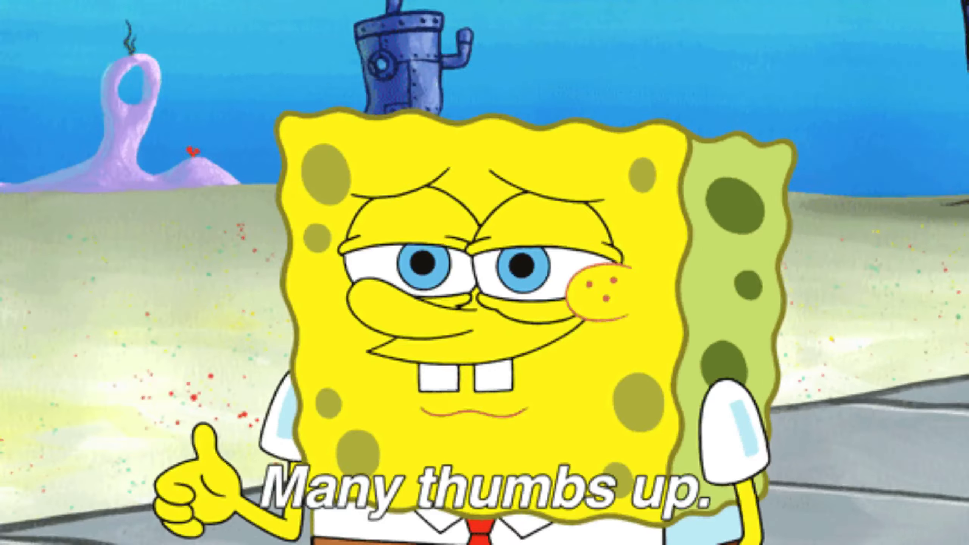
- Open the pull request "Remove placeholder boxes from index.html" and merge it into main
scroll(236, 247, up, 4)
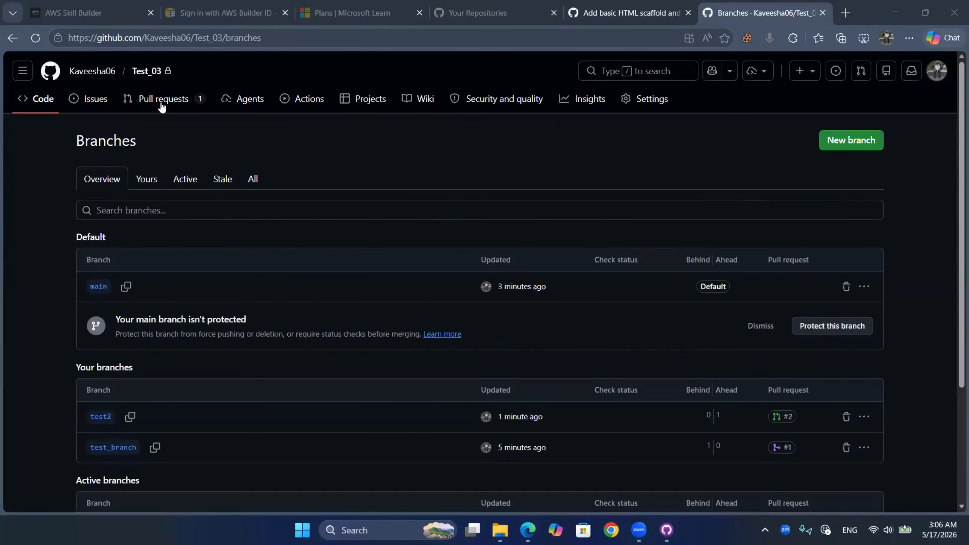
click(162, 106)
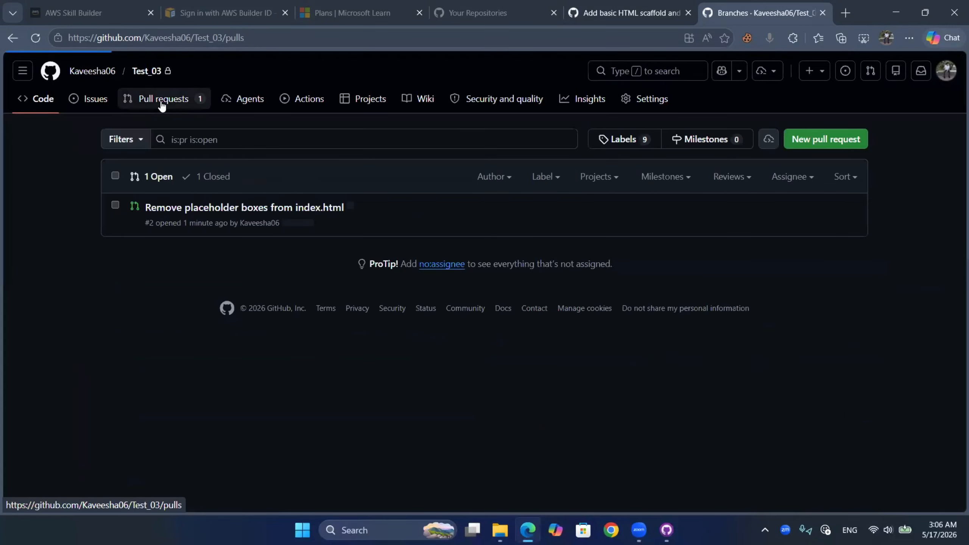
click(244, 208)
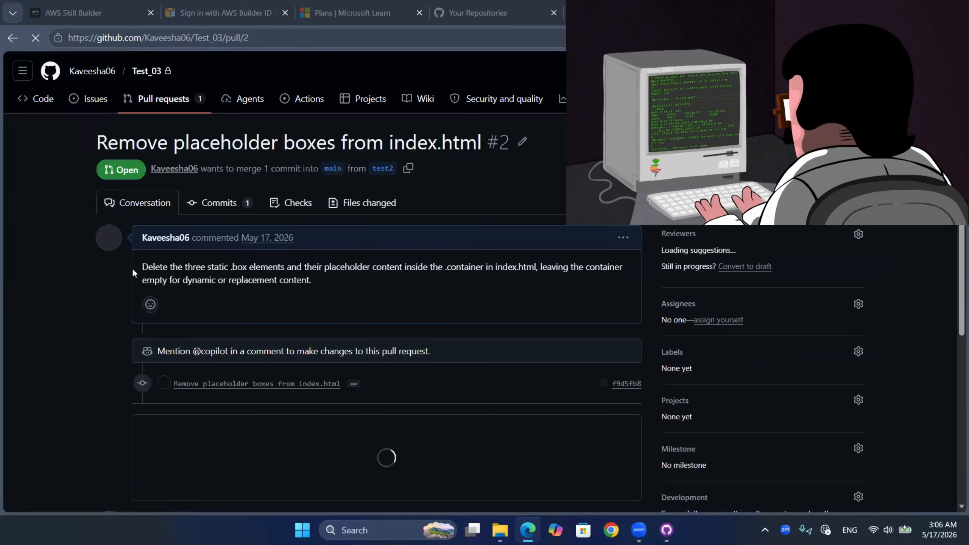
scroll(178, 357, down, 3)
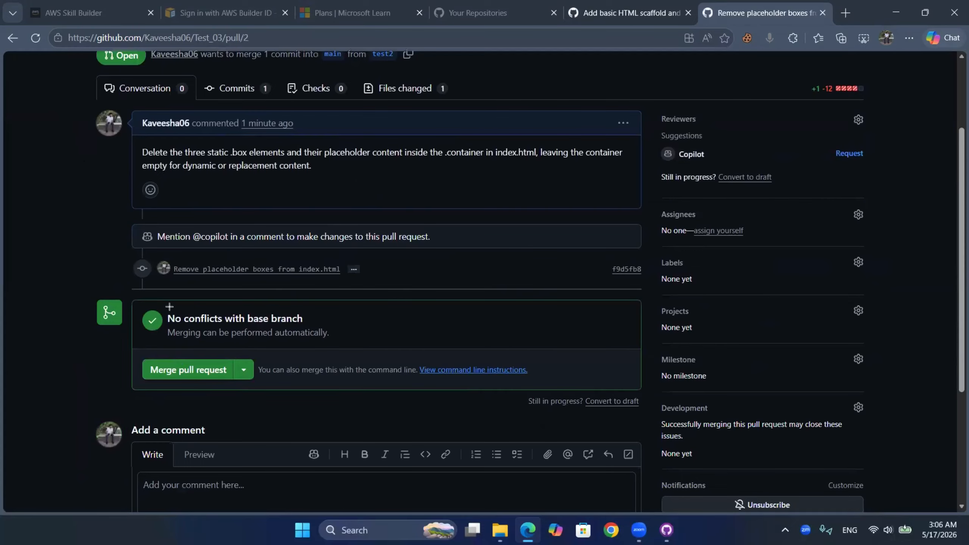
drag(148, 305, 332, 346)
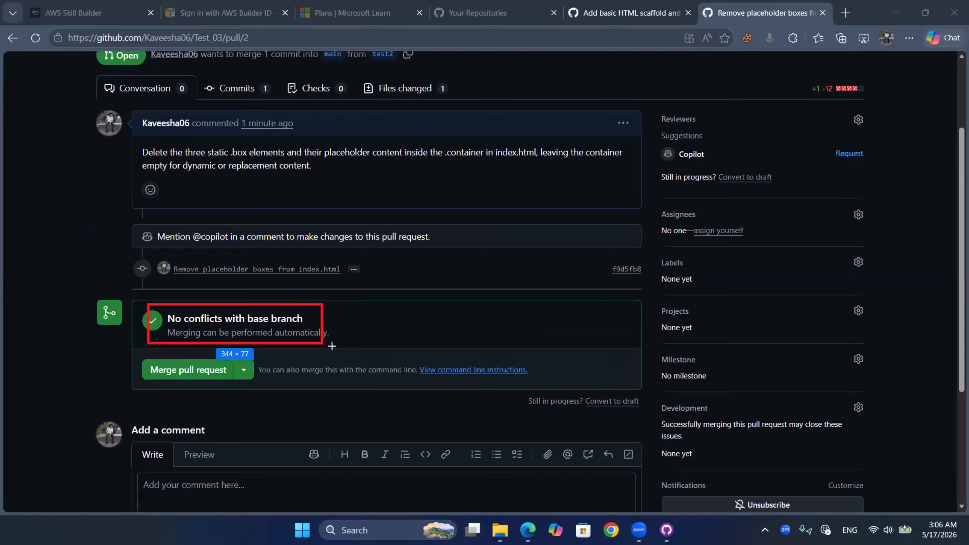
click(183, 368)
click(166, 504)
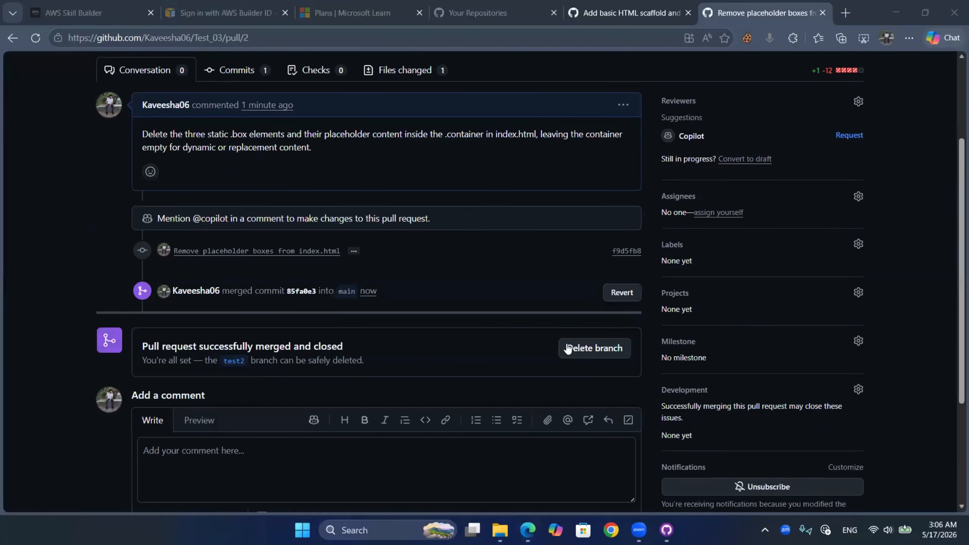
- Switch to GitHub Desktop and change the current branch to main
click(666, 530)
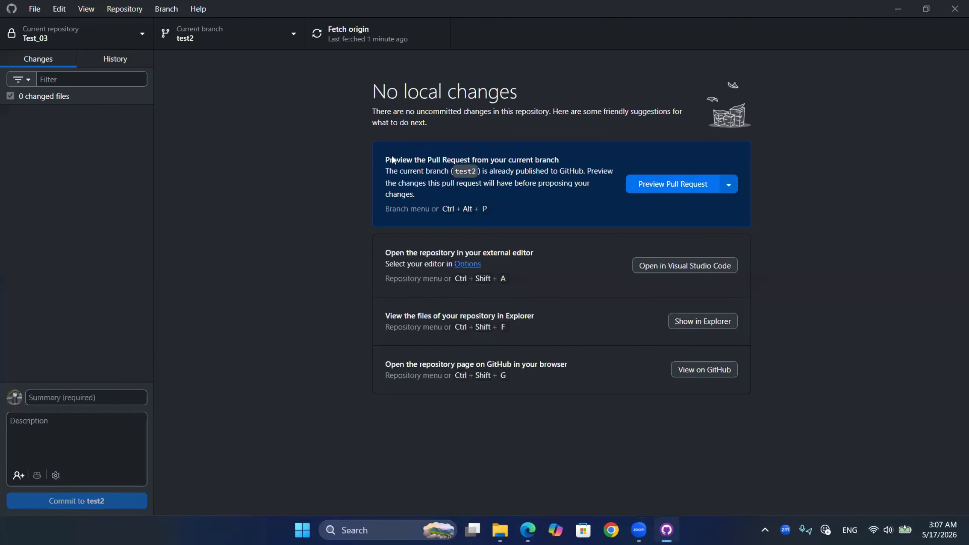
click(242, 31)
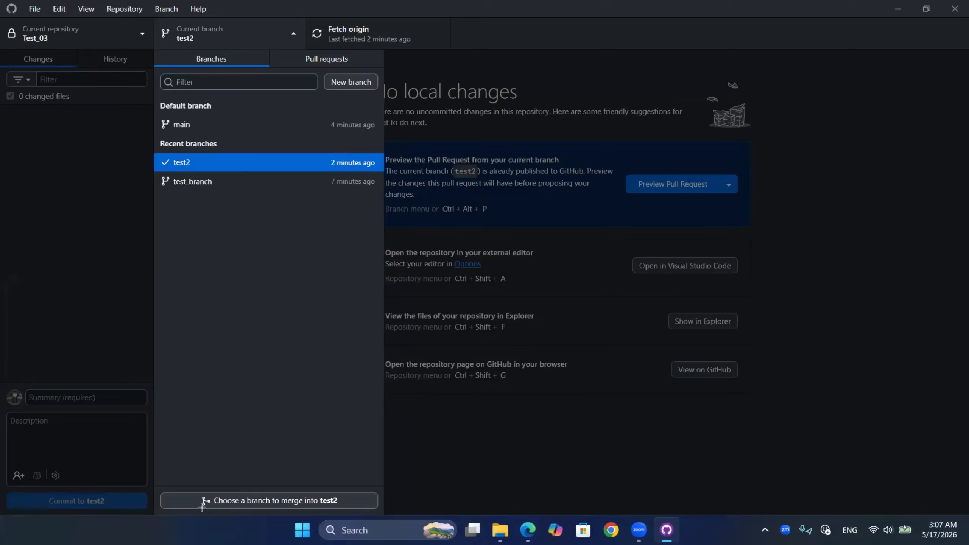
drag(159, 480, 385, 520)
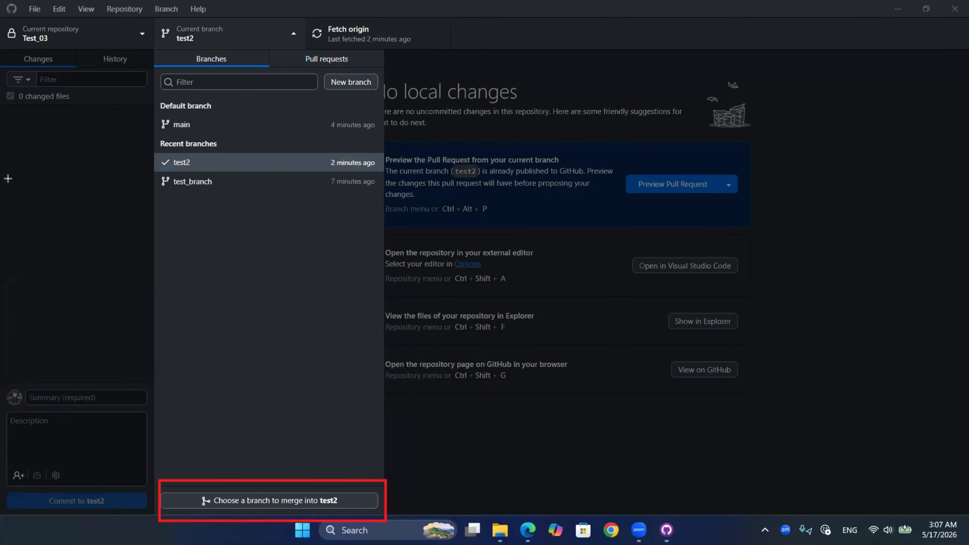
click(185, 127)
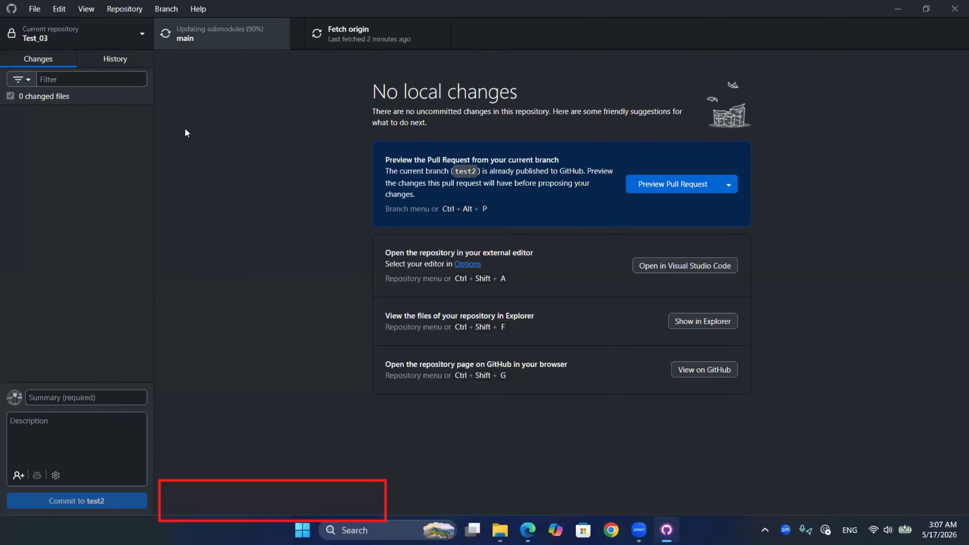
- Merge the test2 branch into main using the merge commit option and try to push main to origin
click(276, 27)
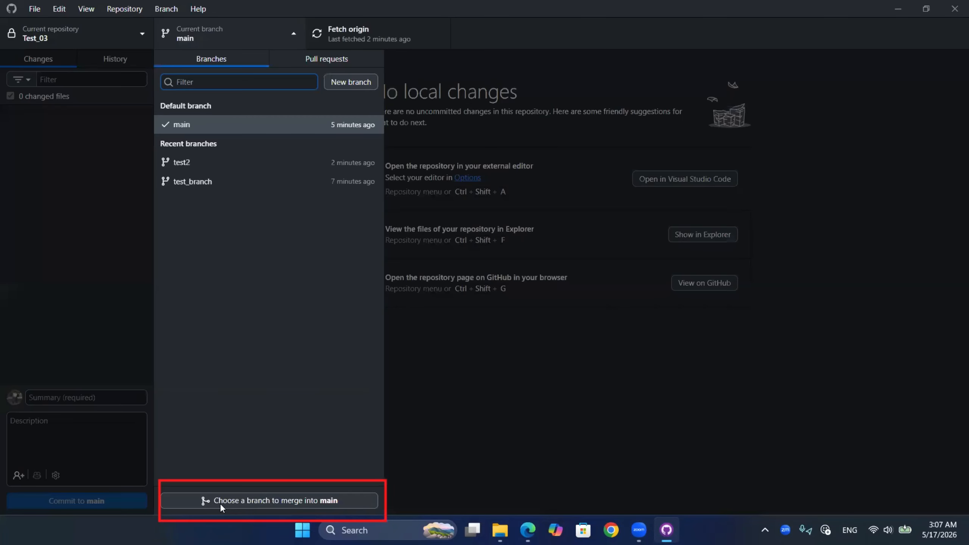
click(219, 503)
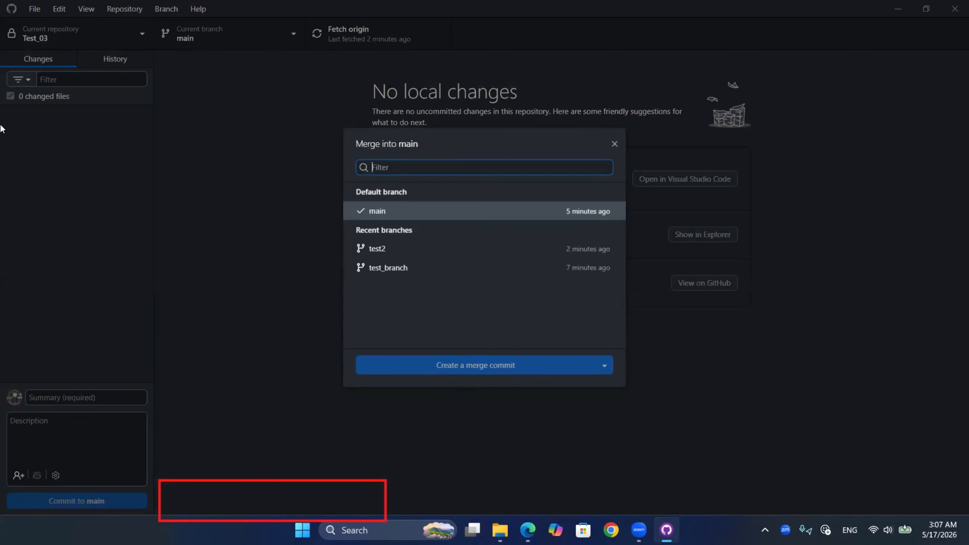
drag(351, 240, 657, 282)
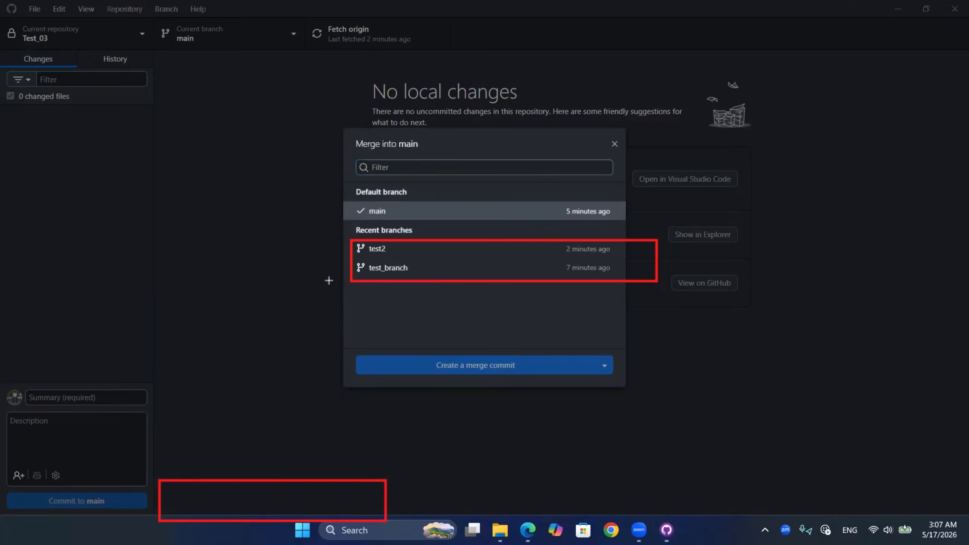
click(419, 253)
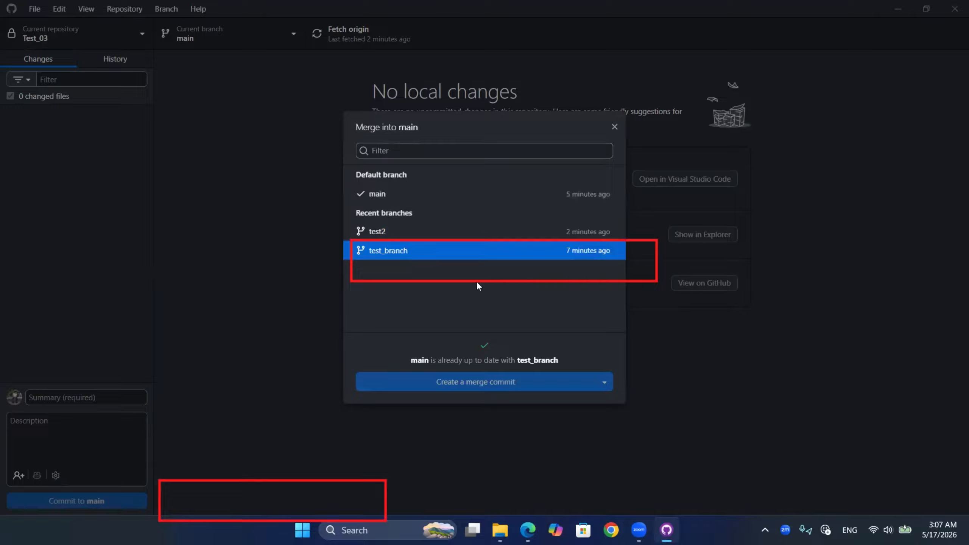
key(Up)
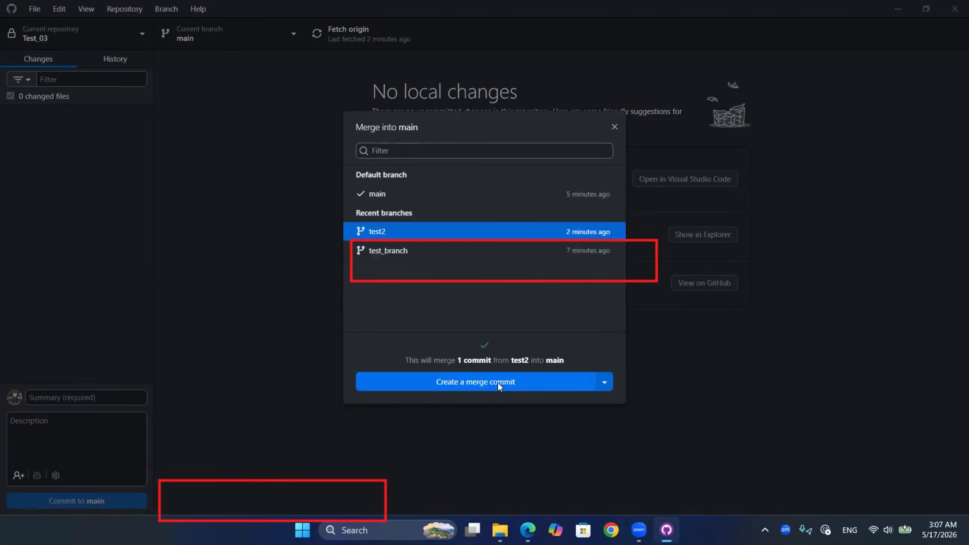
click(498, 383)
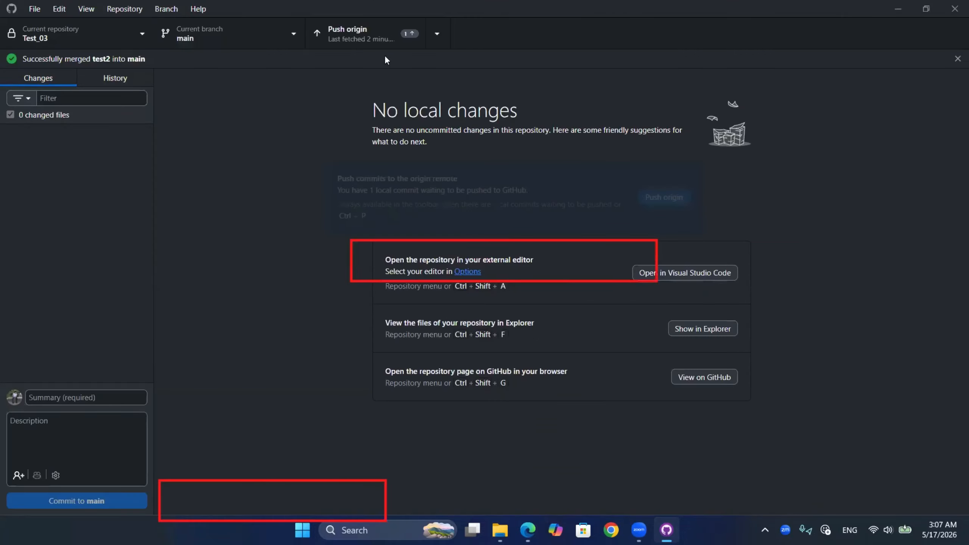
click(706, 197)
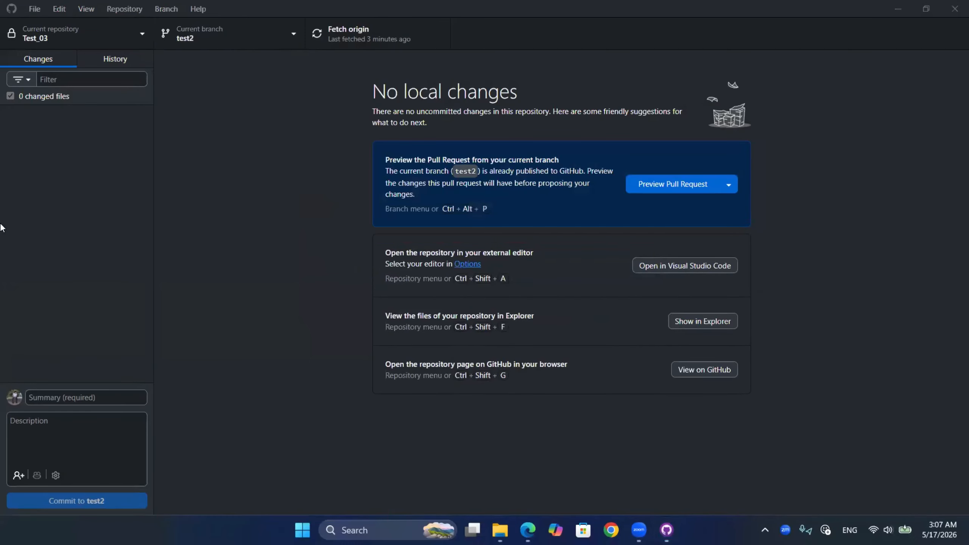
- Delete the test2 branch both locally and on the remote, then close the branch list
click(241, 40)
right_click(263, 162)
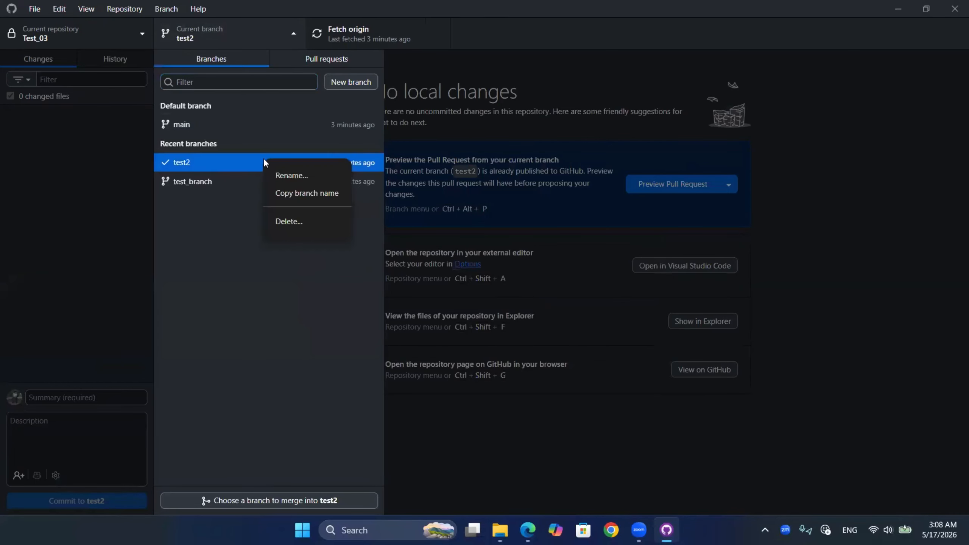
click(286, 222)
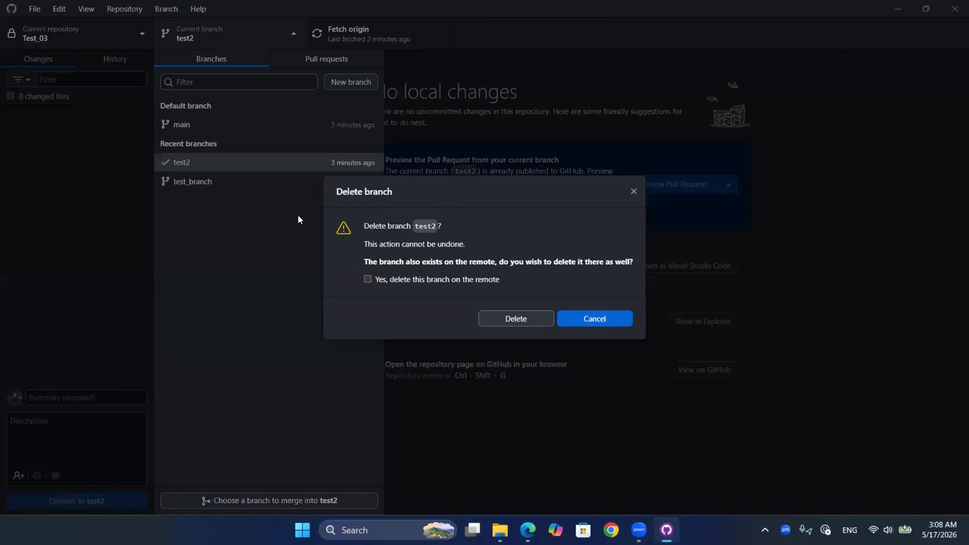
click(367, 279)
click(503, 320)
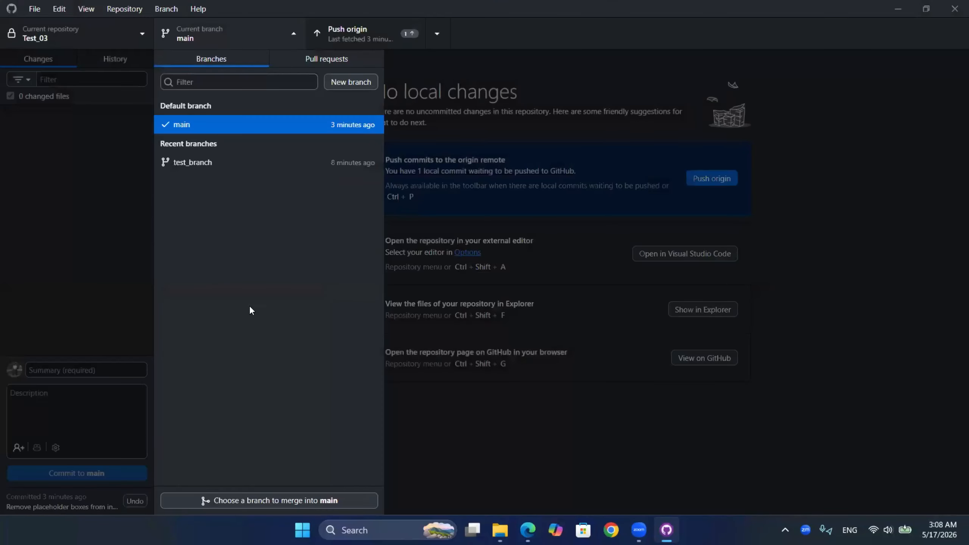
click(497, 79)
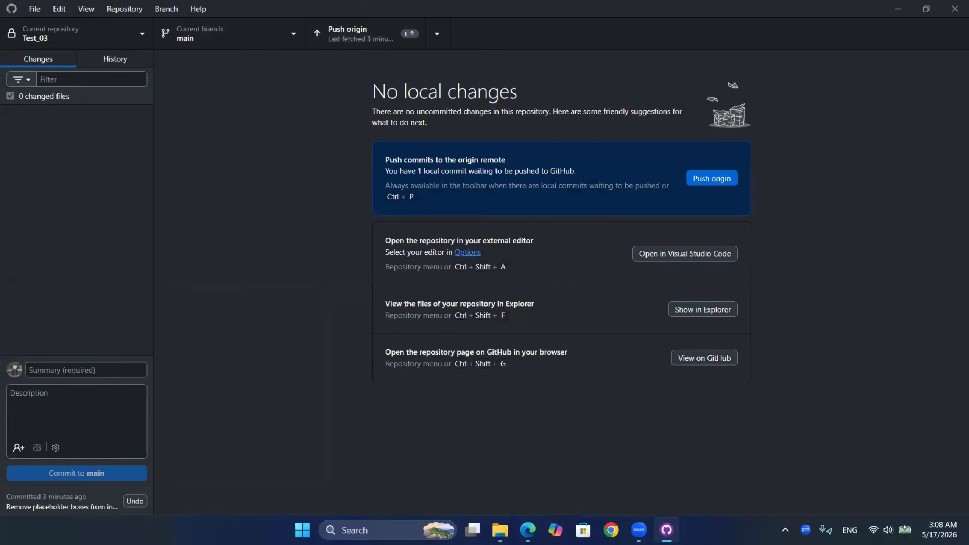
- Switch to the browser and open the general settings of the Test_03 repository from the account's repository list
key(alt+Tab)
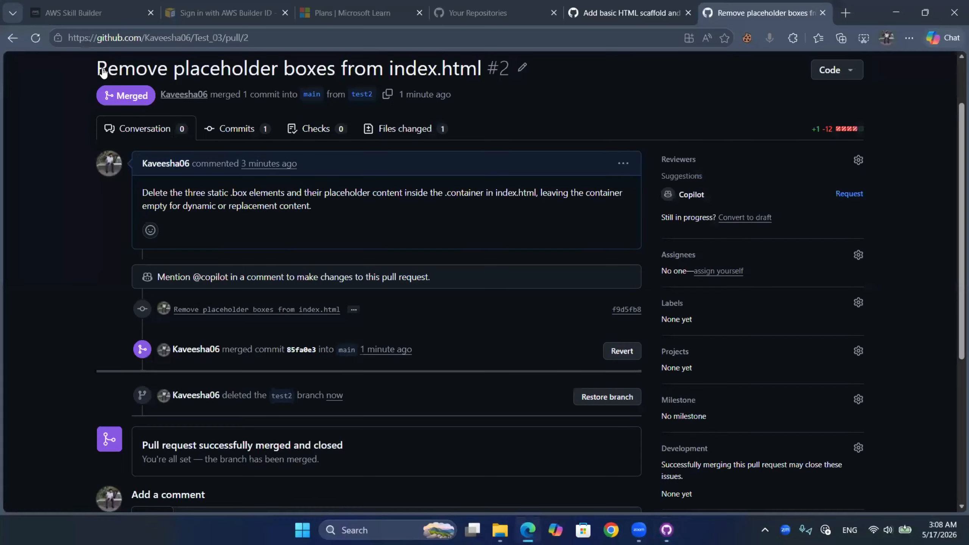
scroll(101, 71, up, 3)
click(102, 71)
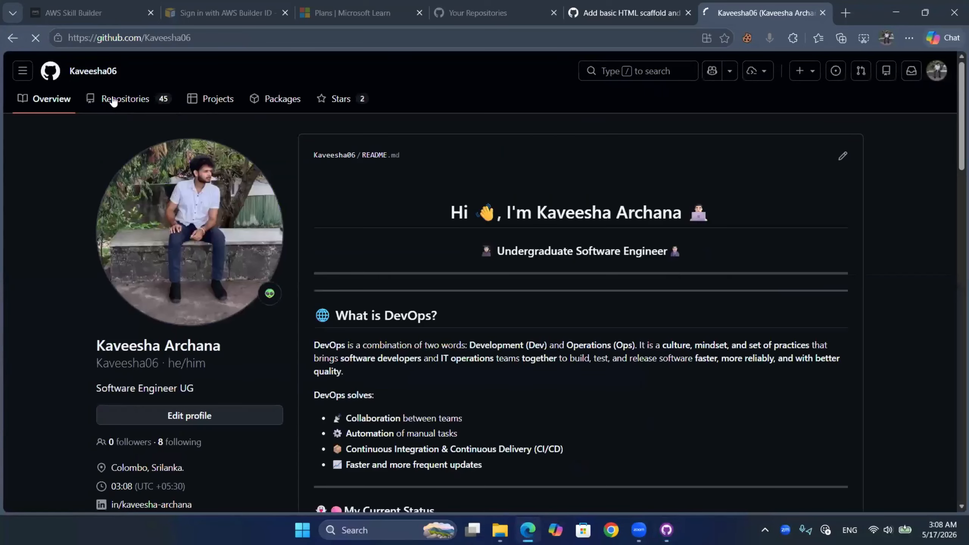
click(113, 100)
click(315, 189)
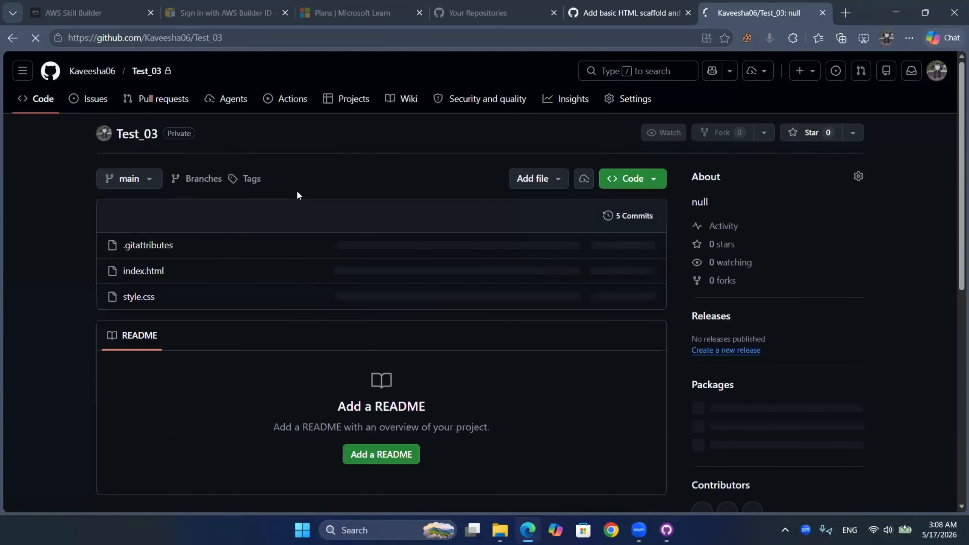
click(635, 98)
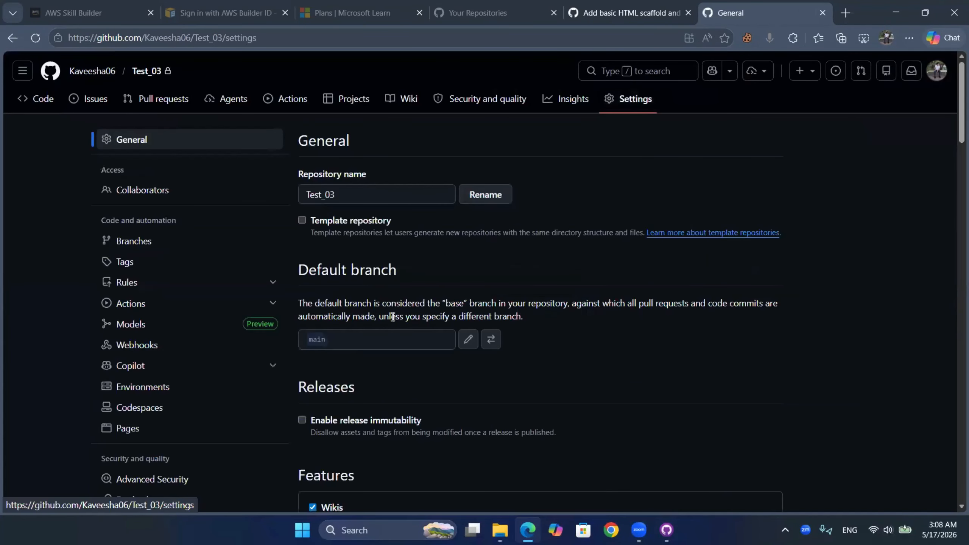
- Mark the visibility, branch protection, transfer ownership and delete options in the Danger Zone of the repository settings with red rectangles
scroll(394, 315, down, 20)
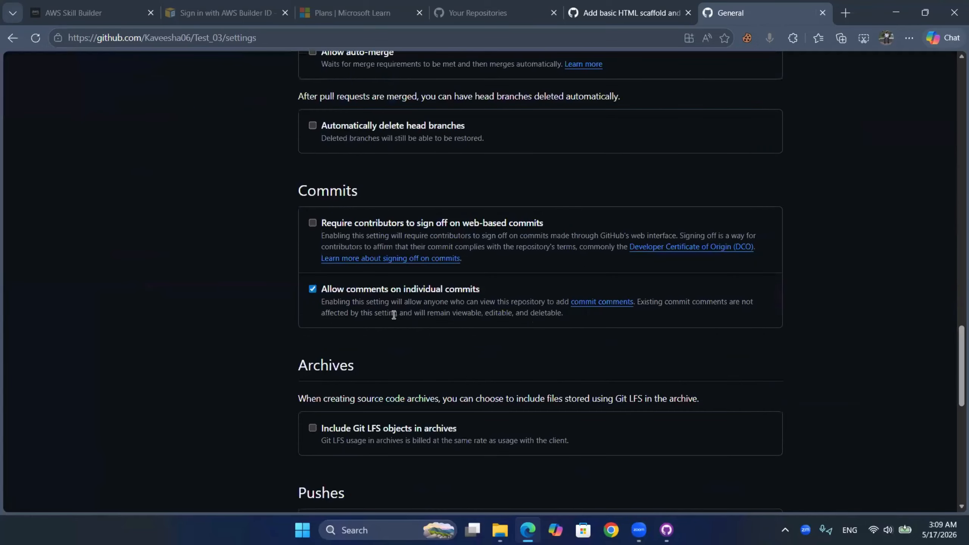
key(super+shift+s)
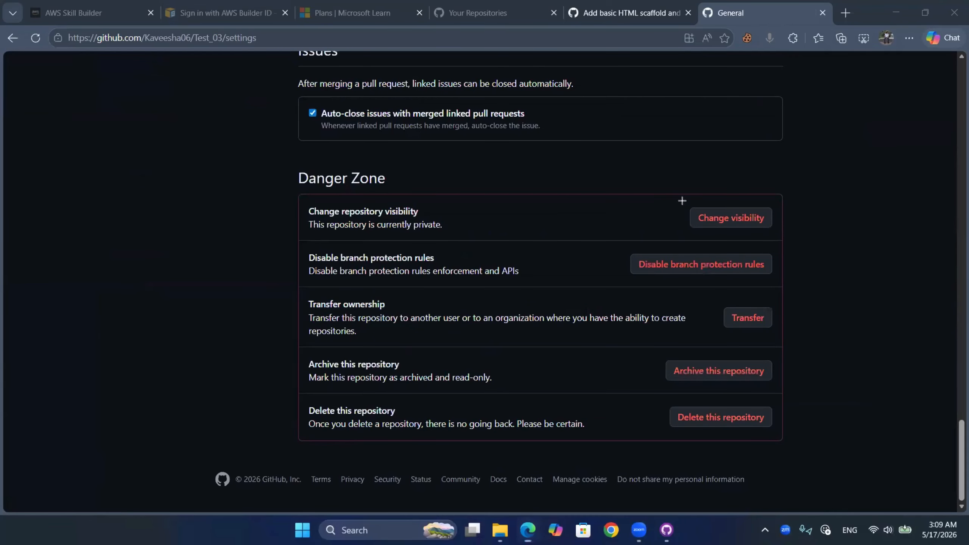
drag(303, 196, 791, 246)
drag(409, 250, 445, 267)
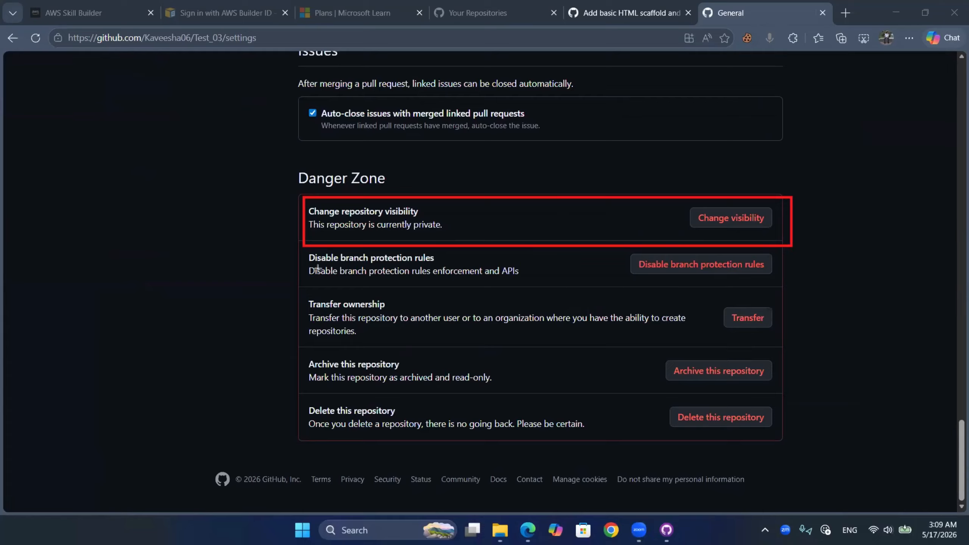
drag(304, 291, 403, 313)
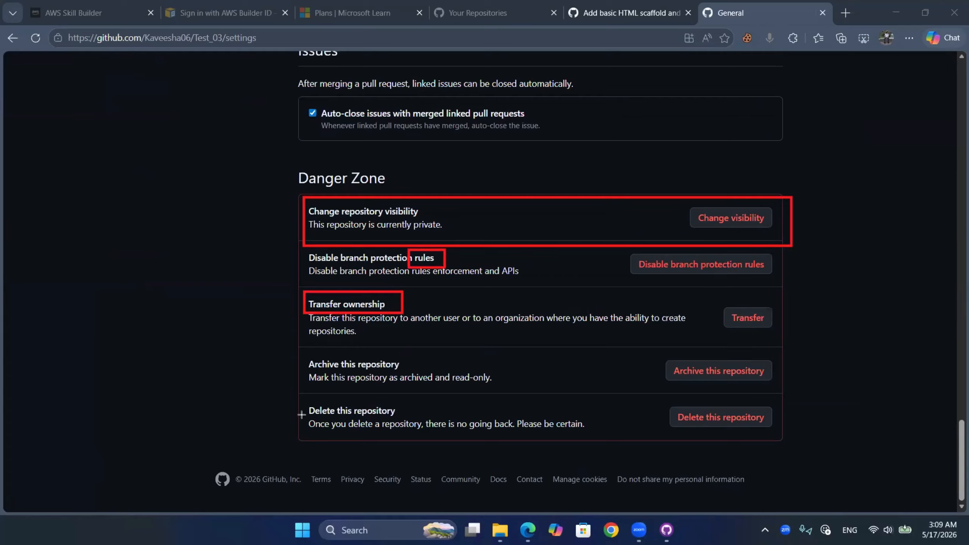
drag(299, 392, 790, 443)
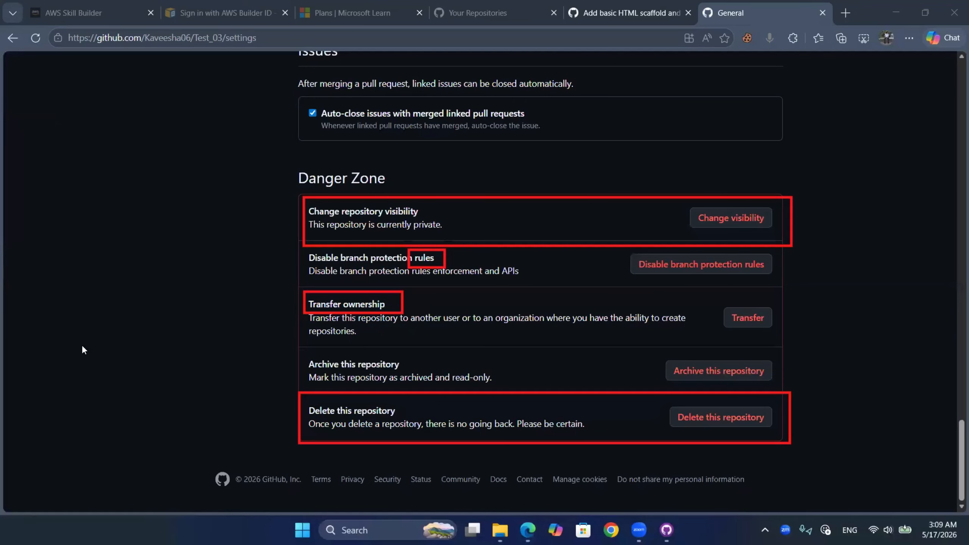
- Delete the Test_03 repository from the Danger Zone, confirming with its full owner and repository name
click(676, 417)
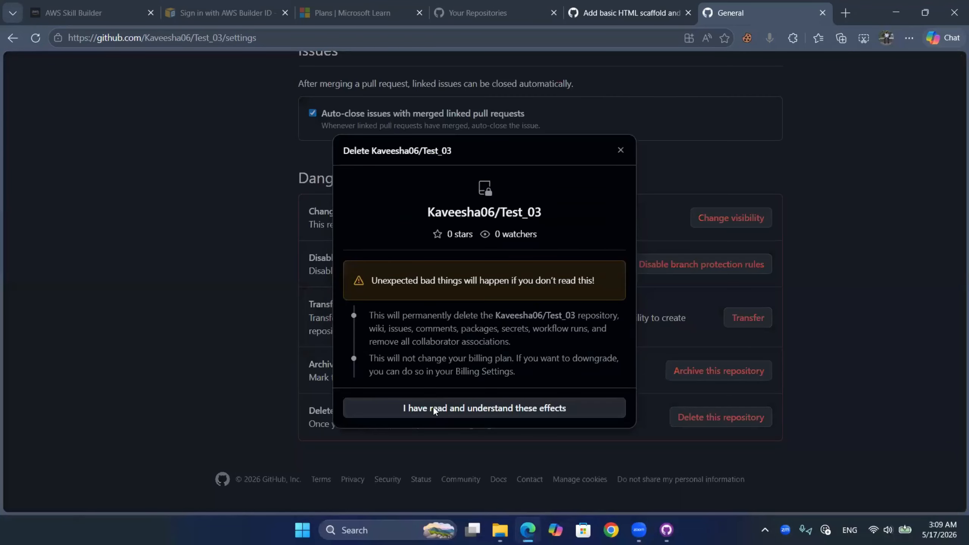
click(435, 410)
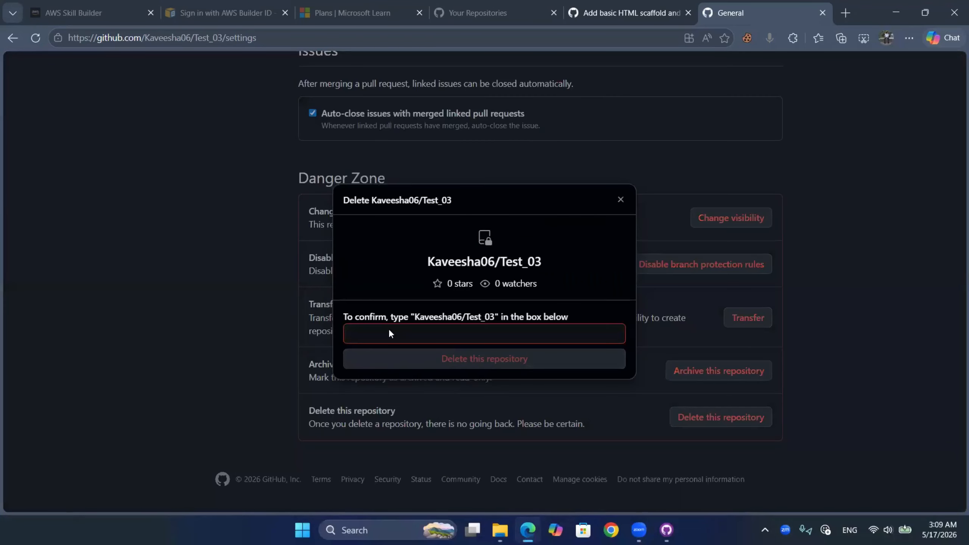
drag(414, 316, 495, 317)
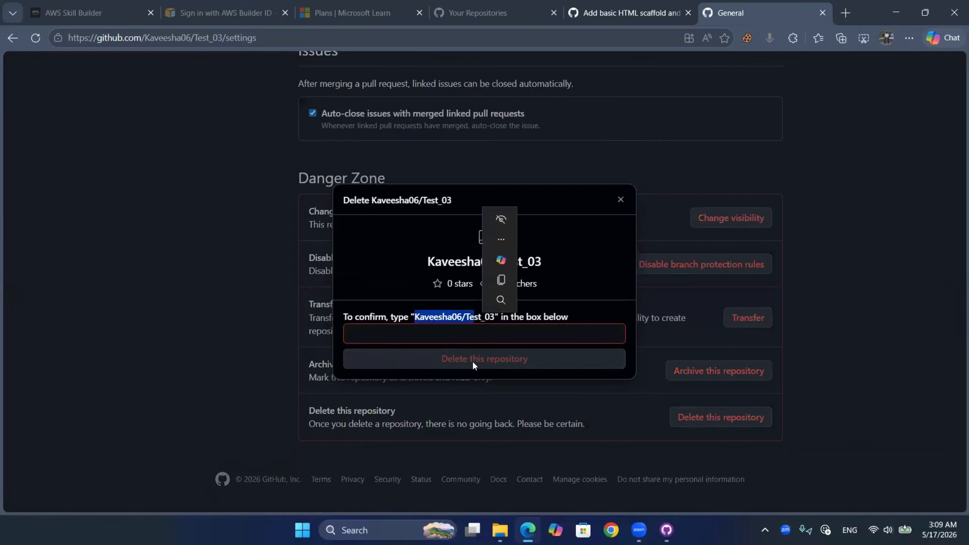
click(455, 338)
click(453, 379)
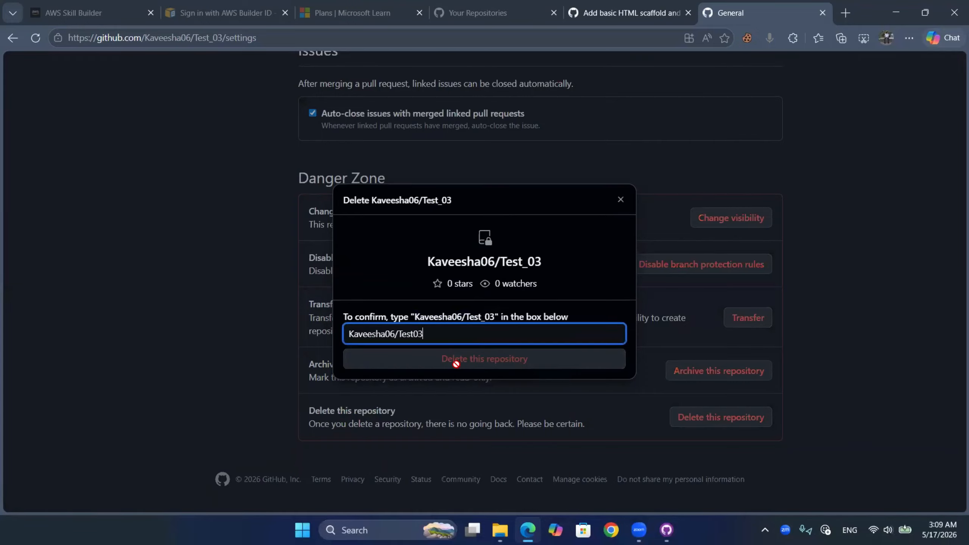
click(413, 341)
text(_)
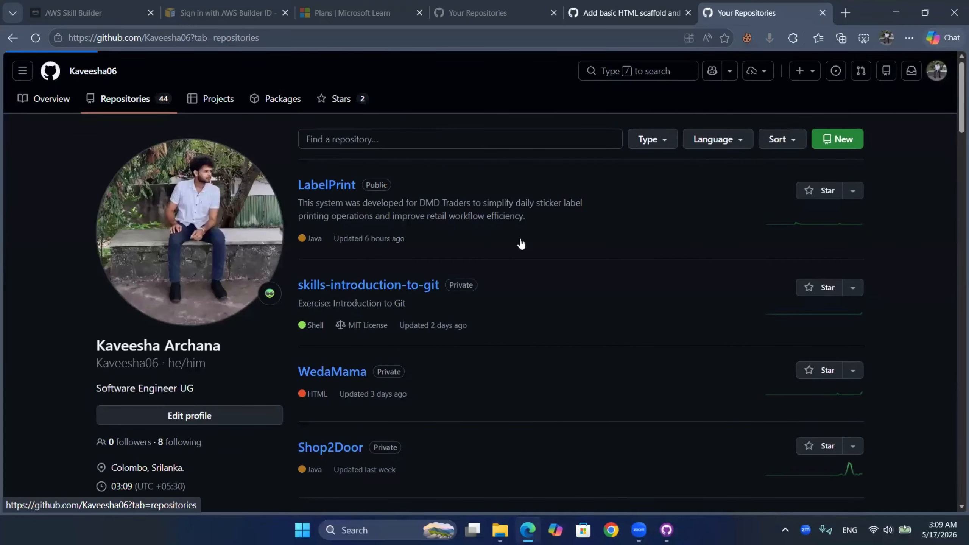
- Look through the account's profile overview, including the GitHub stats, trophies and yearly contributions
scroll(519, 240, down, 5)
scroll(520, 239, down, 20)
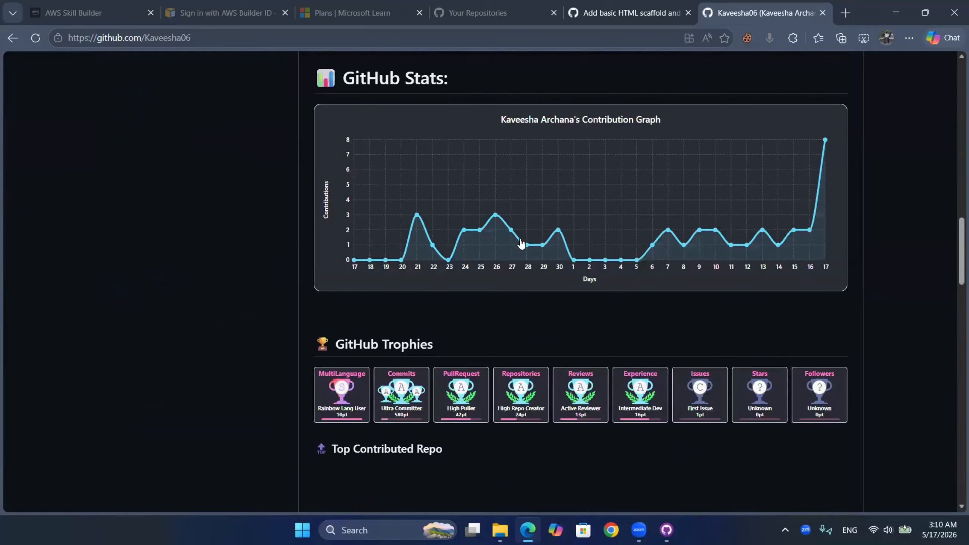
scroll(521, 241, down, 20)
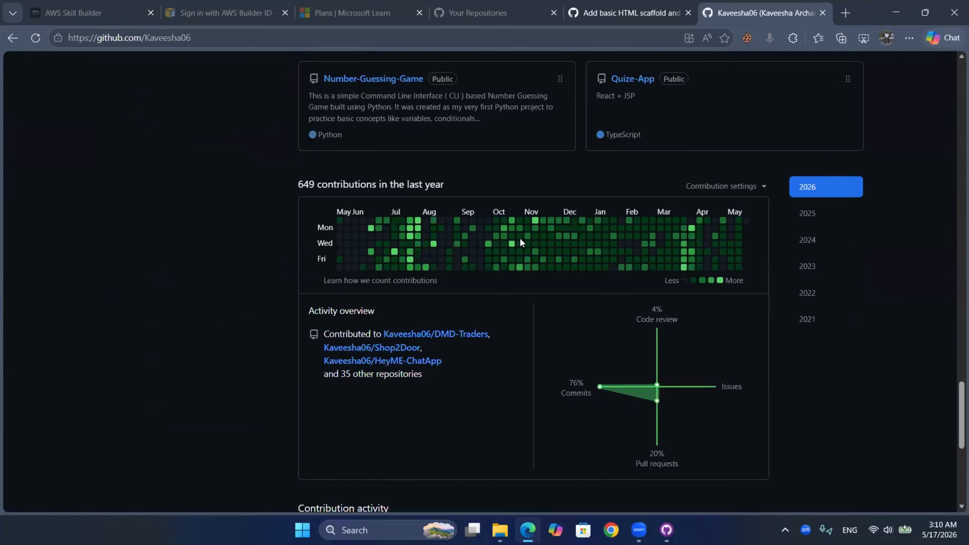
scroll(519, 238, down, 3)
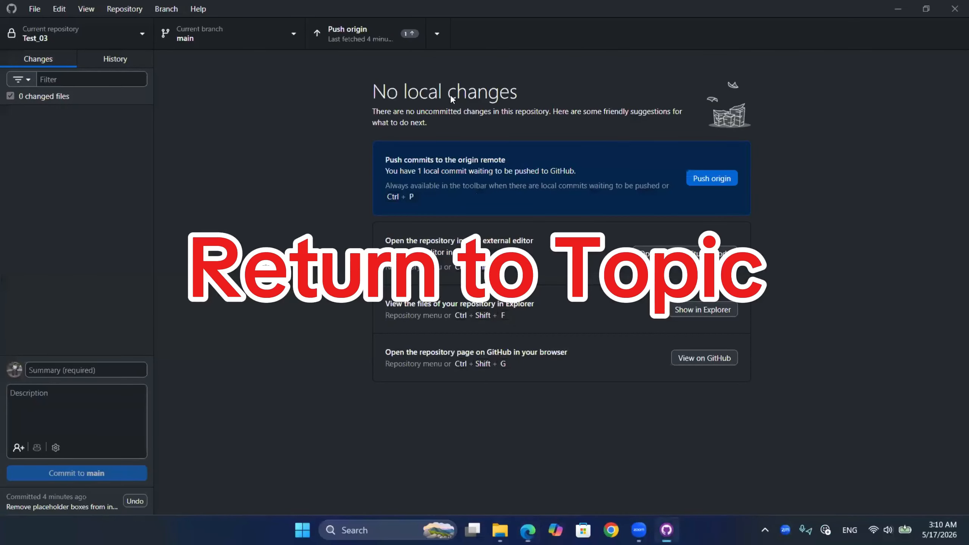
- Switch to GitHub Desktop and change the current repository first to LabelPrint and after that to QR_Scanner
click(90, 41)
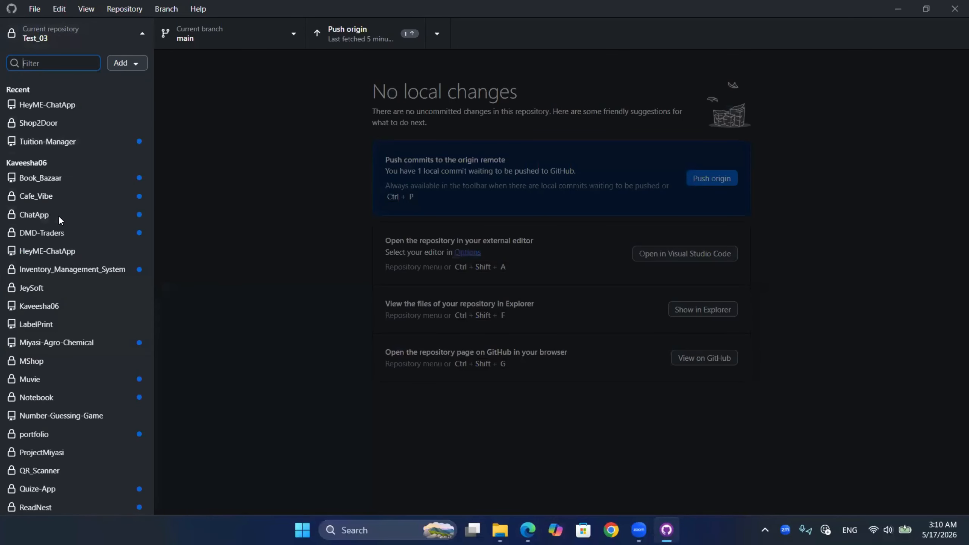
click(55, 324)
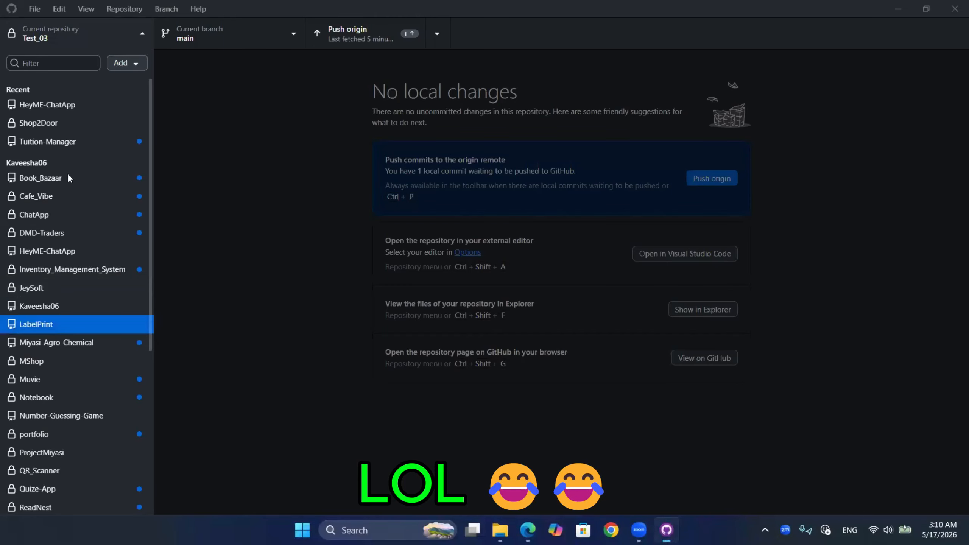
click(56, 37)
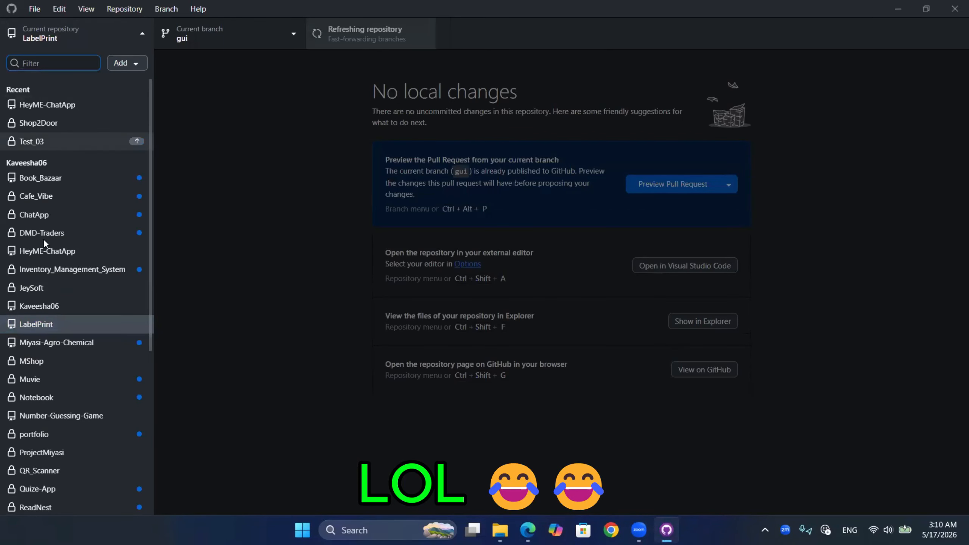
scroll(53, 367, down, 2)
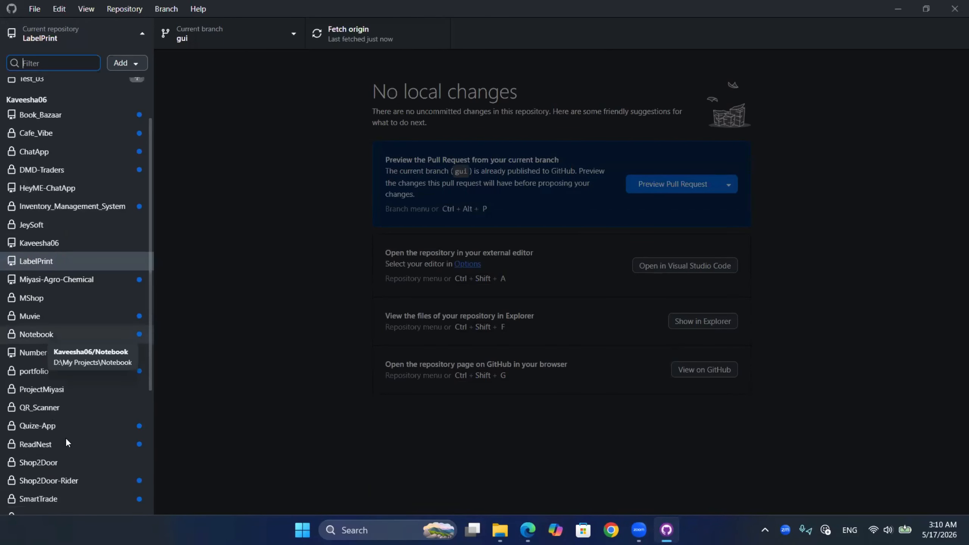
scroll(70, 336, down, 2)
click(68, 350)
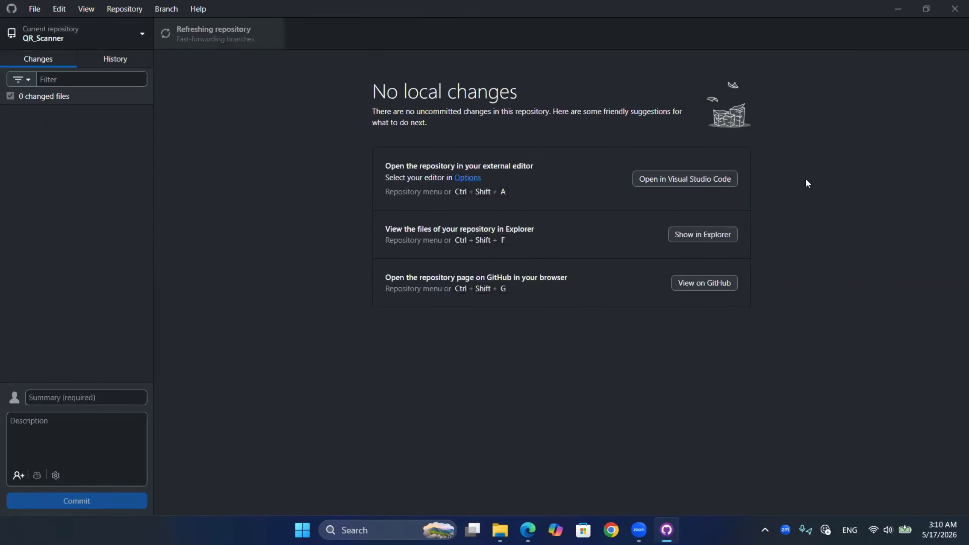
- Clone the Number-Guessing-Game repository from the GitHub.com list into the Desktop folder
click(91, 37)
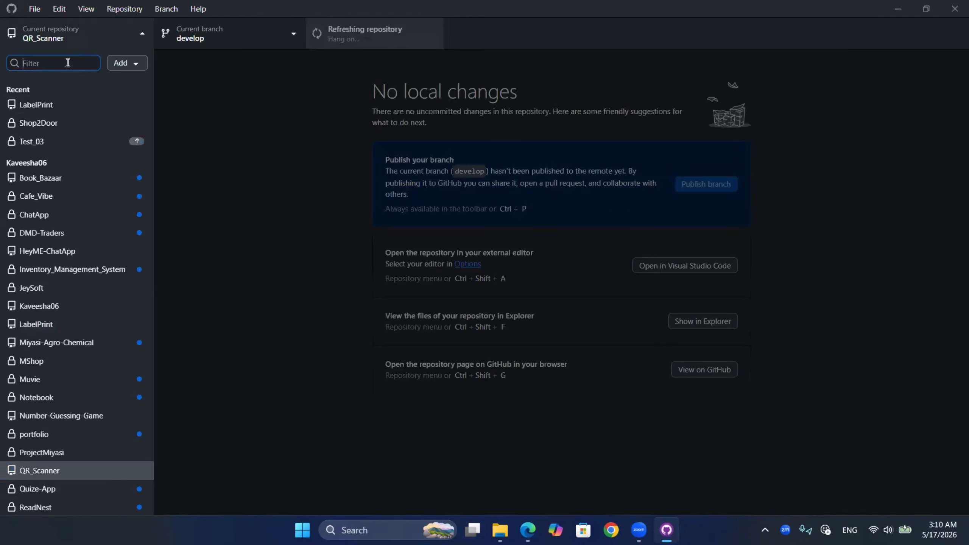
click(34, 8)
click(68, 72)
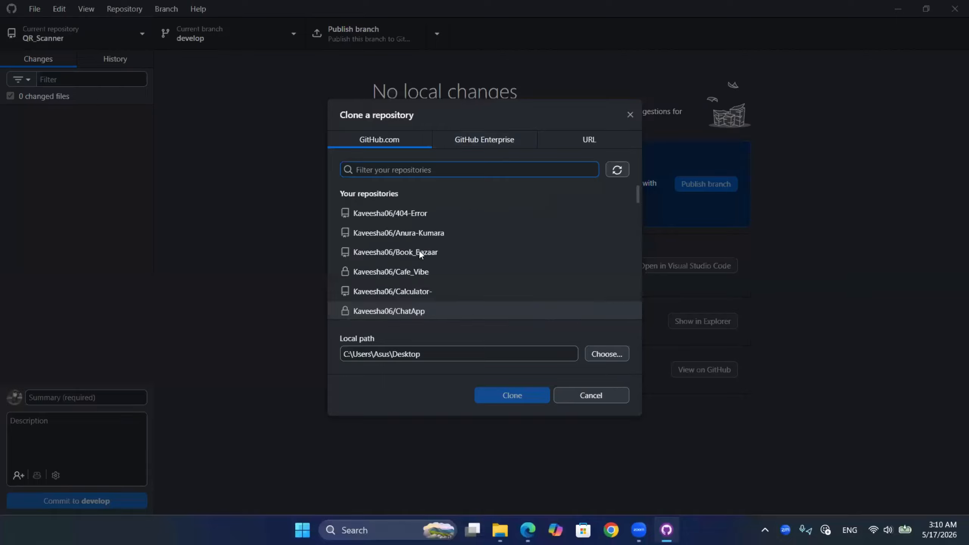
scroll(476, 274, down, 1)
scroll(499, 299, down, 4)
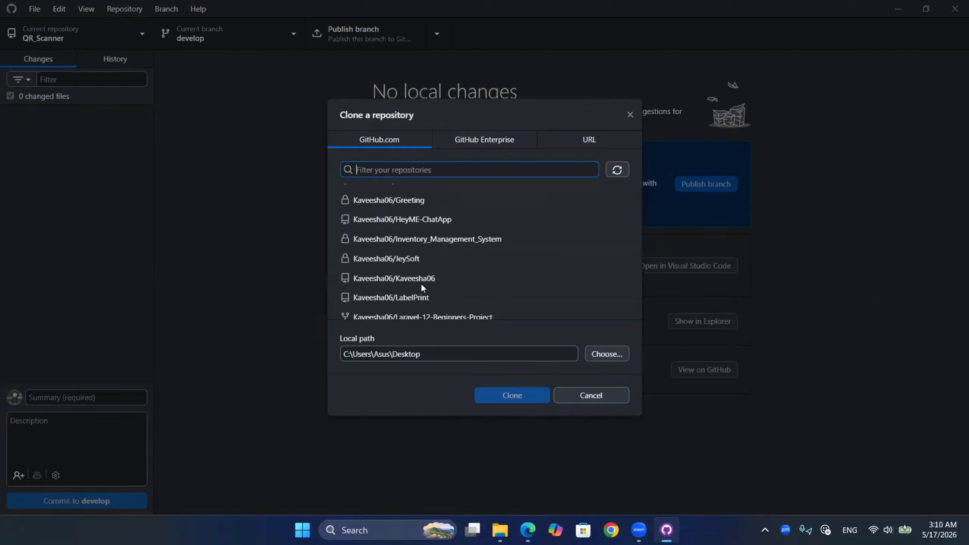
scroll(431, 308, down, 2)
scroll(430, 308, down, 6)
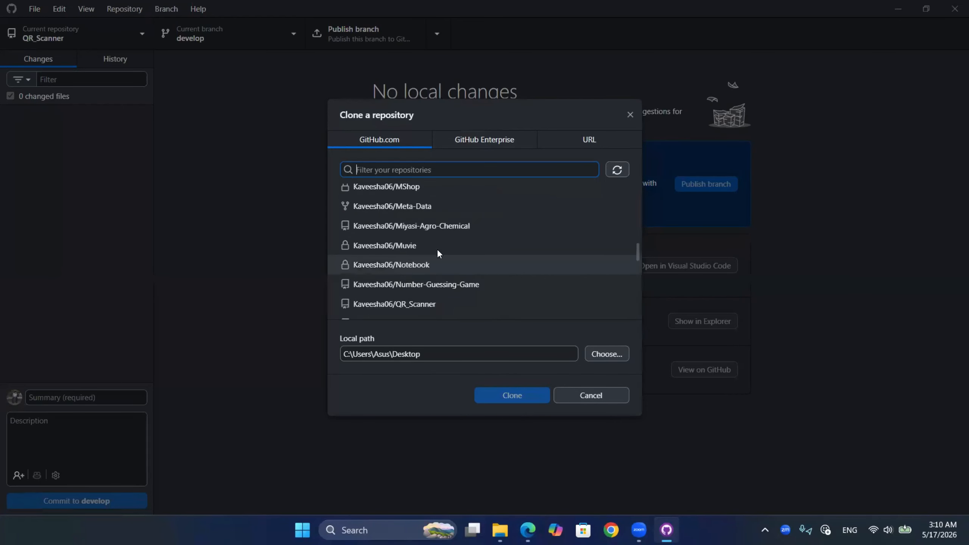
click(439, 222)
click(527, 397)
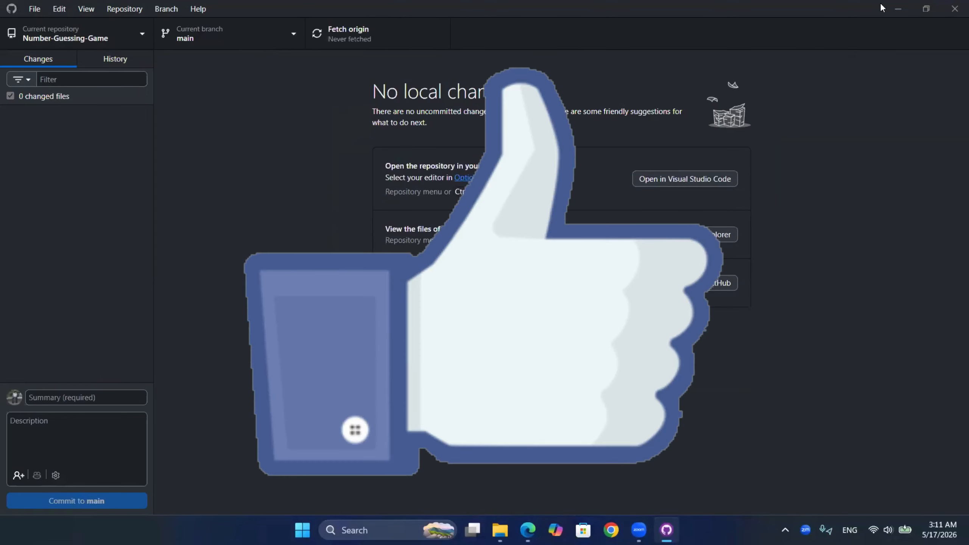
- Minimize GitHub Desktop, reposition the cloned Number-Guessing-Game folder on the desktop, and open it to view its files
click(898, 8)
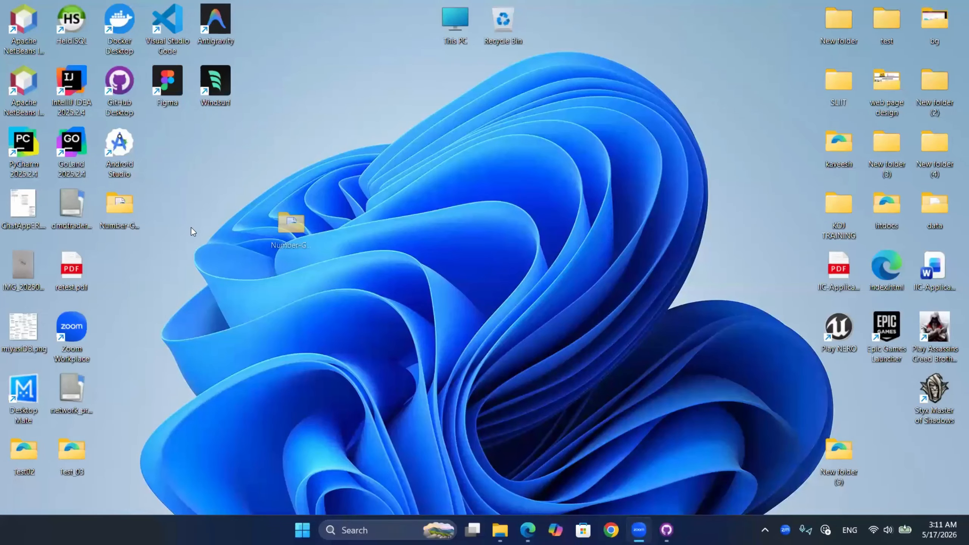
drag(219, 317, 159, 200)
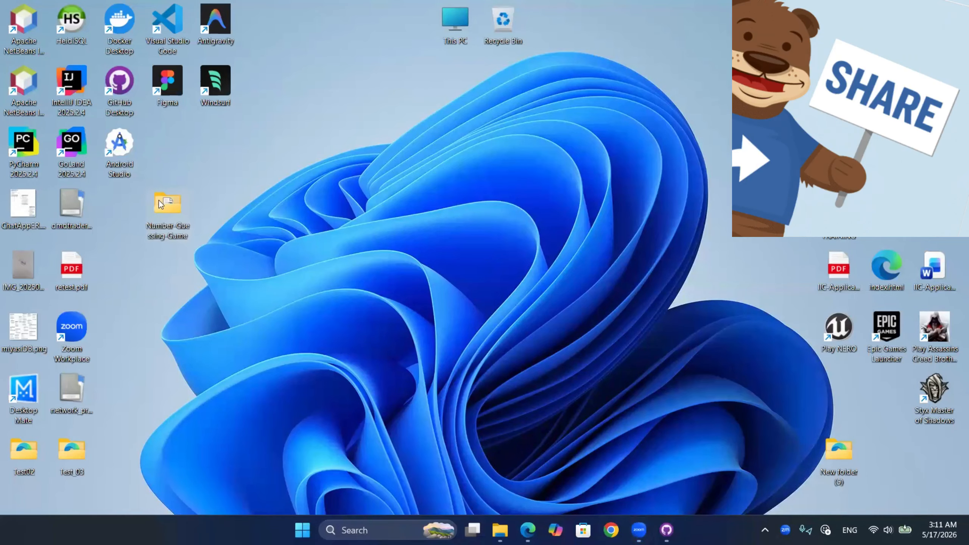
double_click(159, 200)
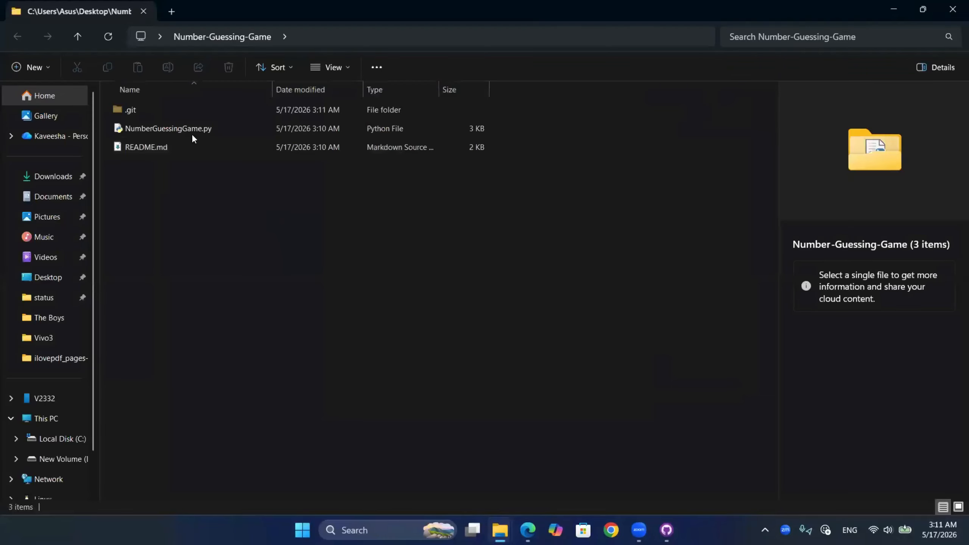
click(193, 132)
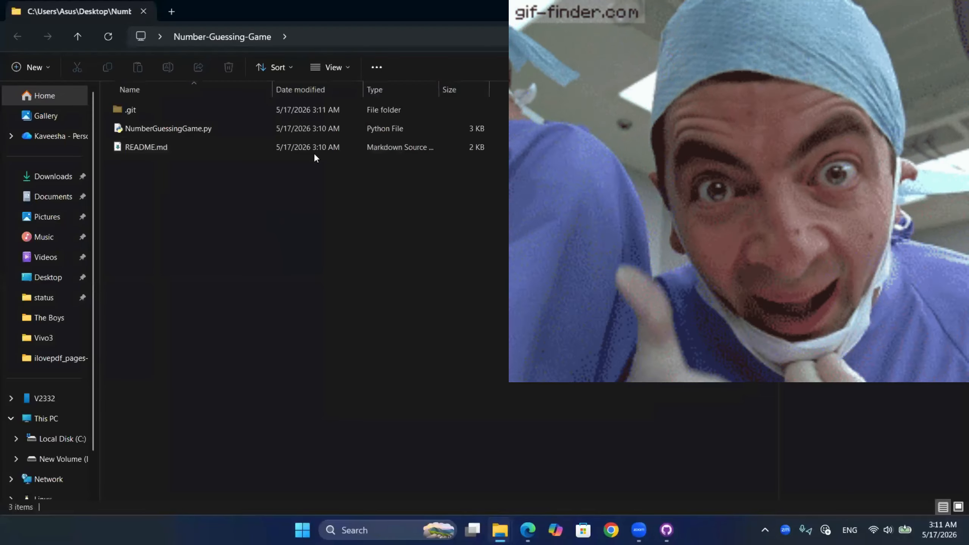